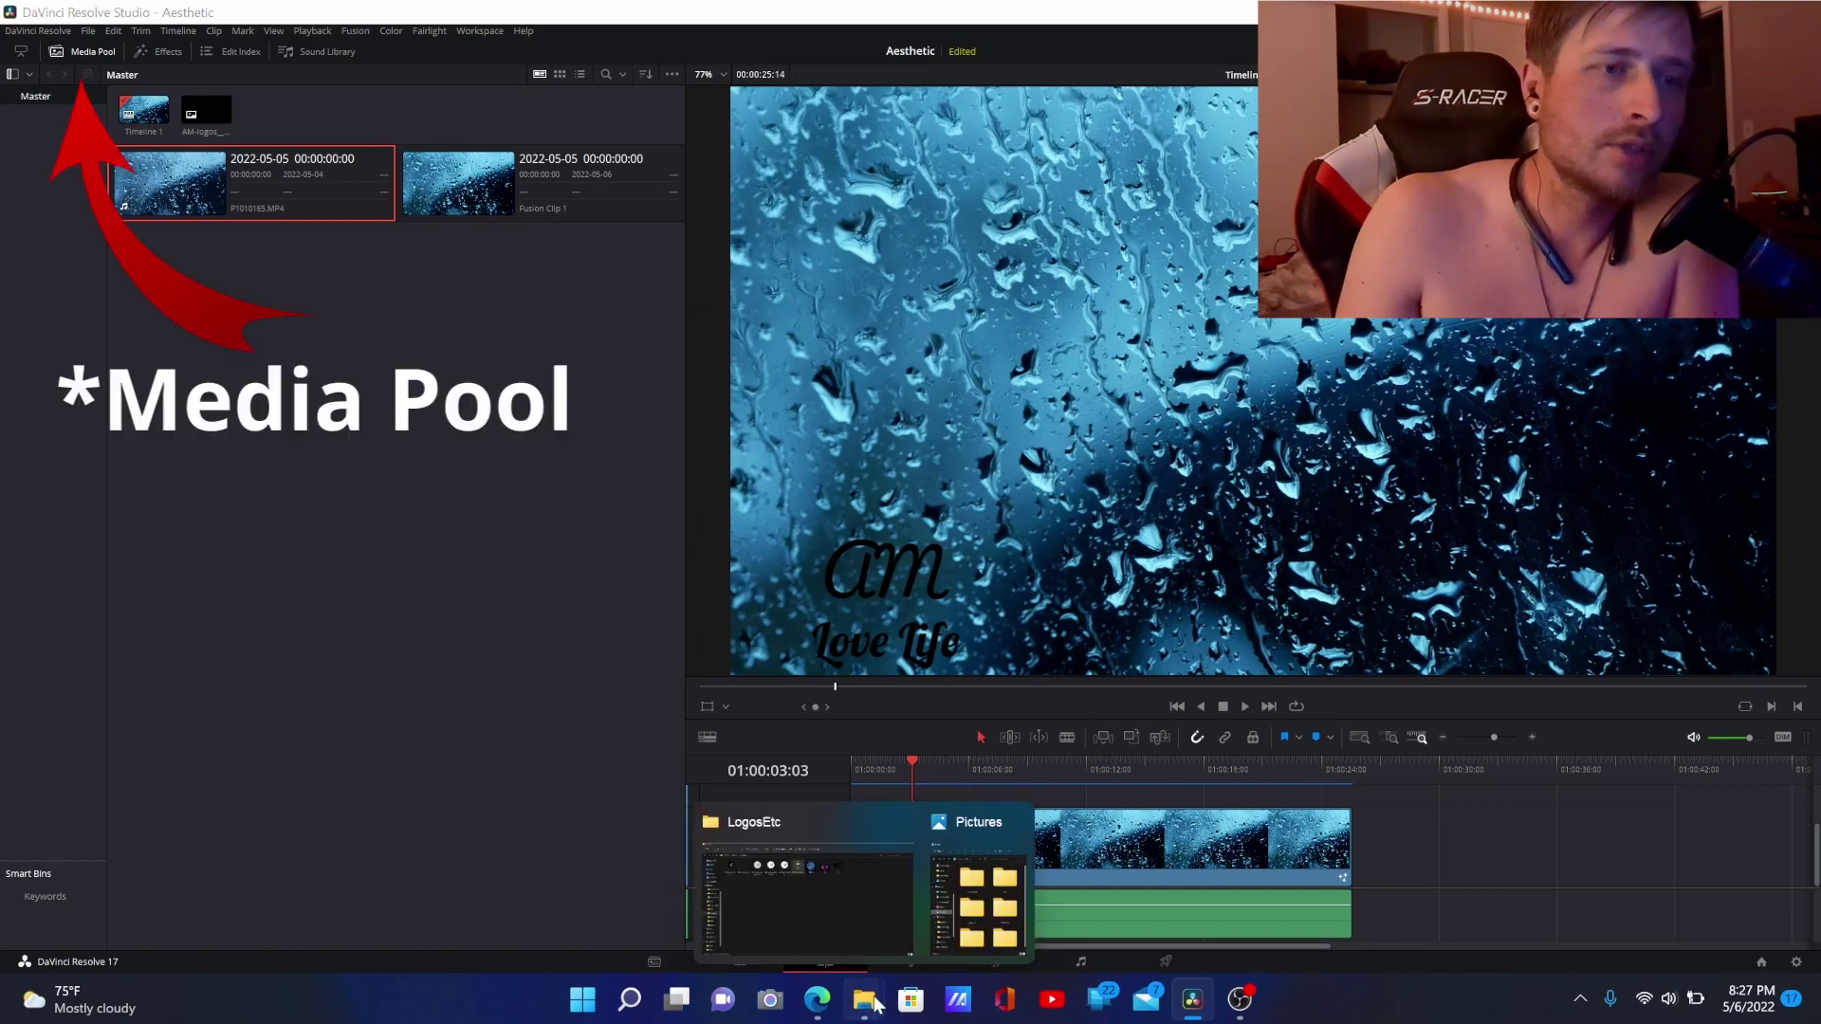
- Find the AM-logos_black image in the LogosEtc folder window, then return to Resolve
left_click(837, 921)
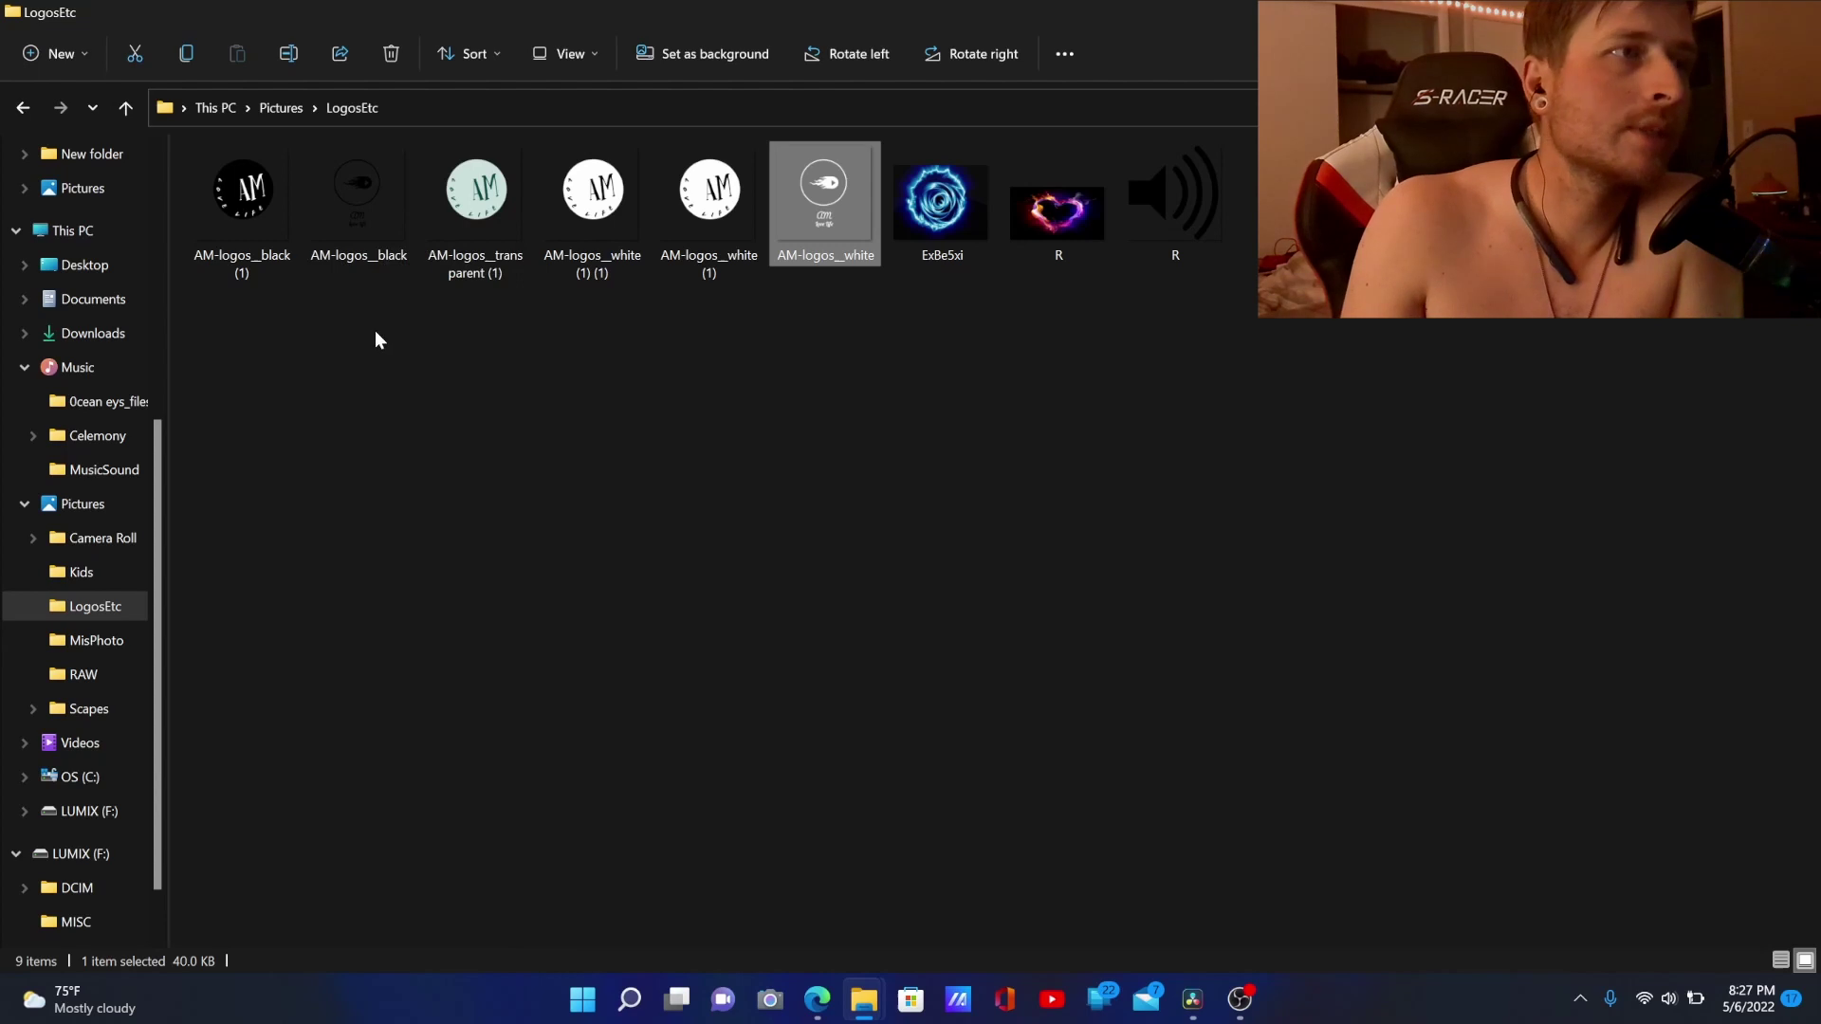
left_click(343, 200)
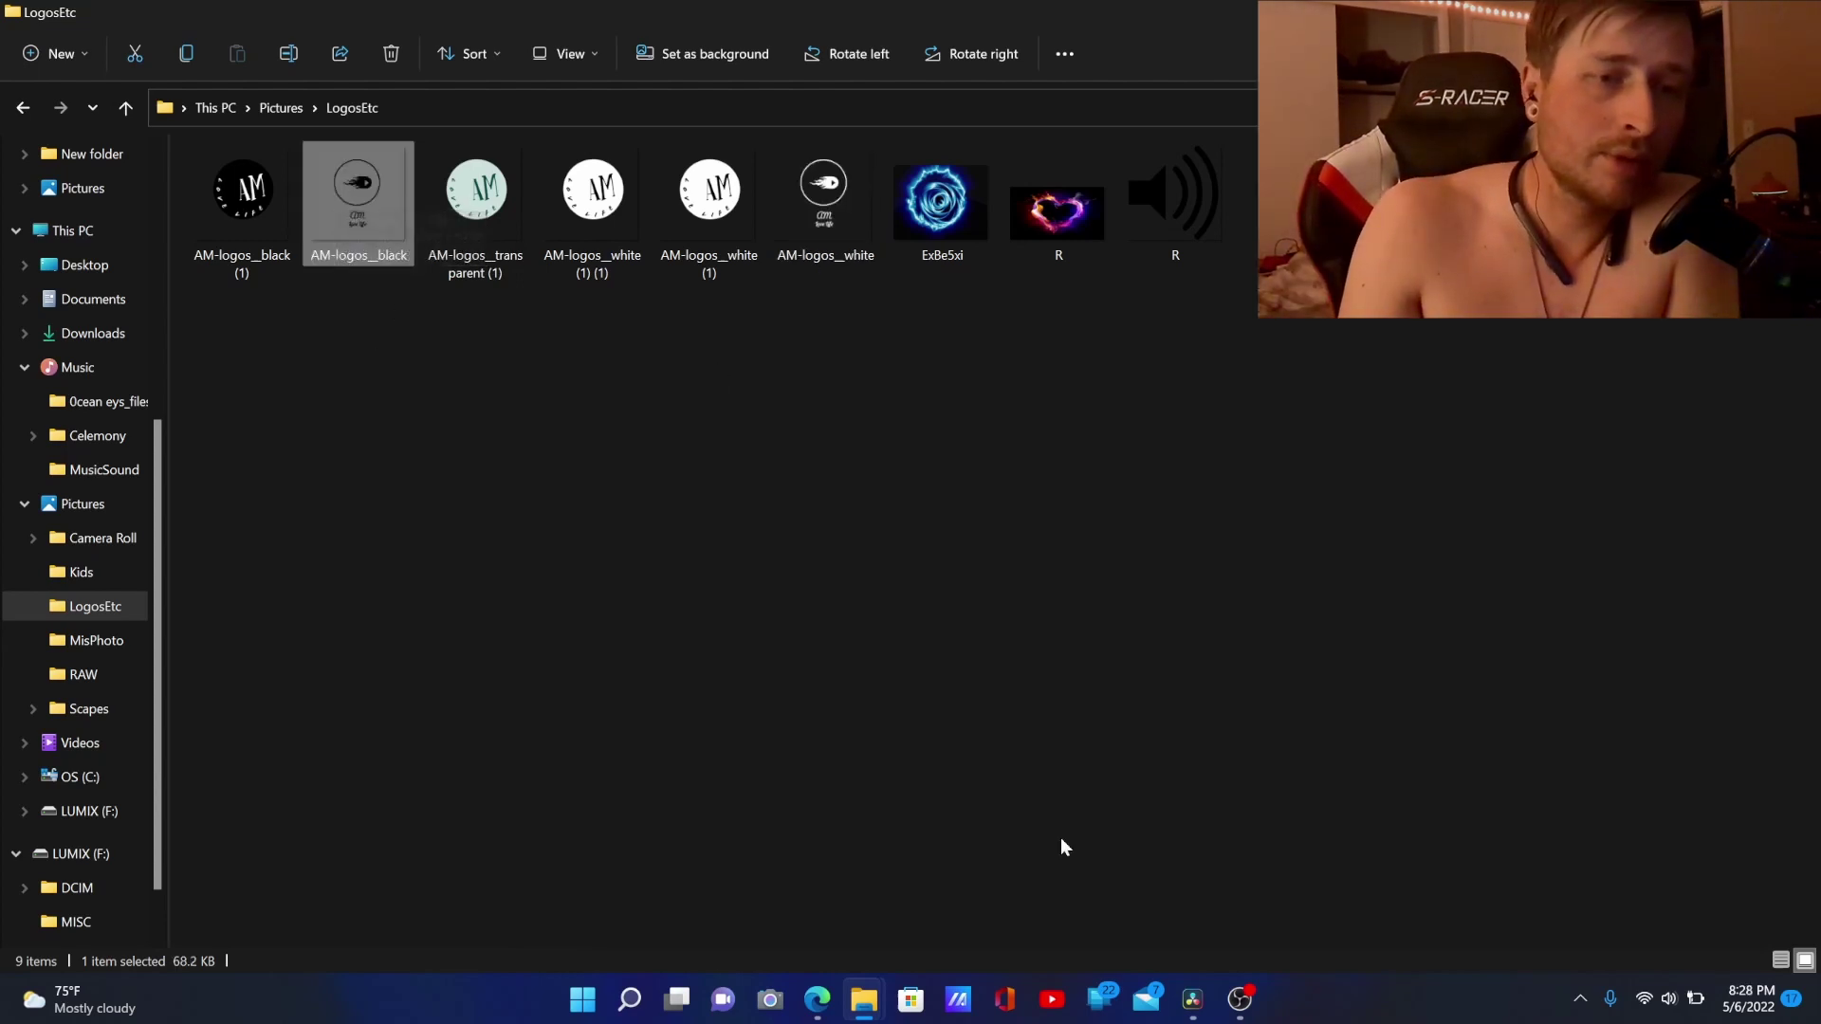
left_click(1192, 999)
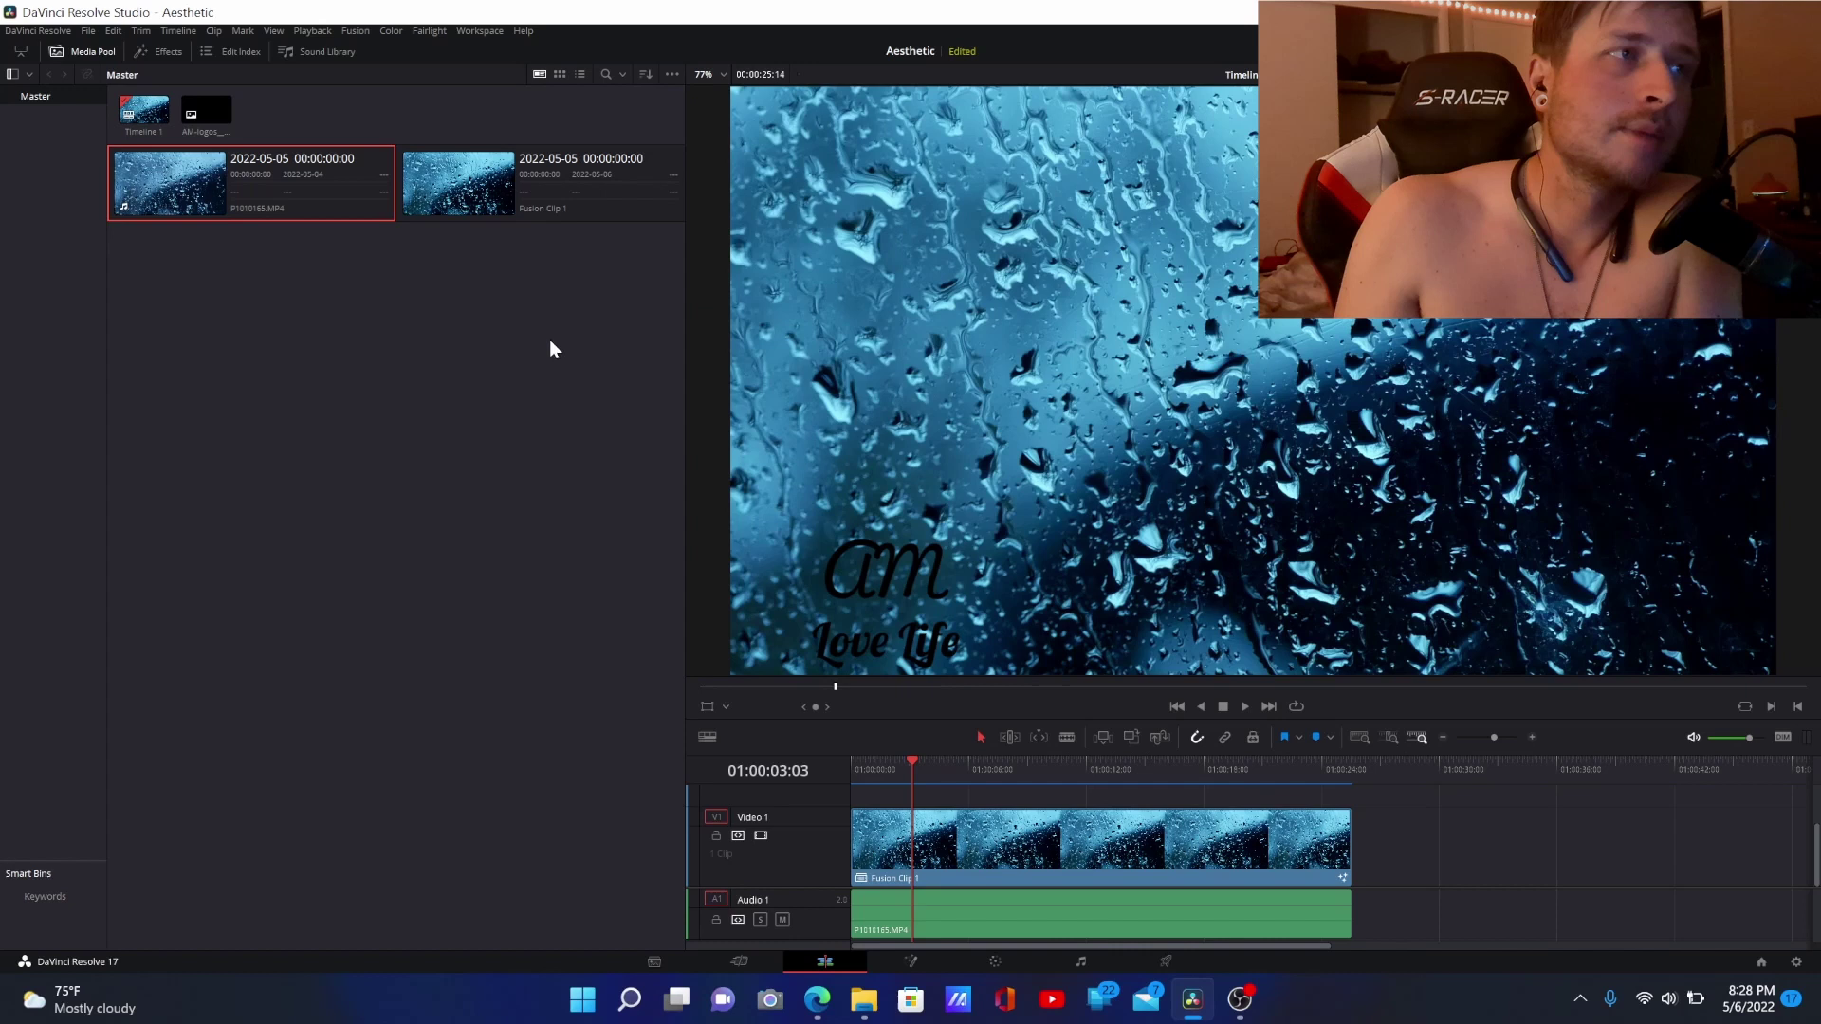
- Relink the AM logo clip to the Pictures > LogosEtc folder
left_click(217, 125)
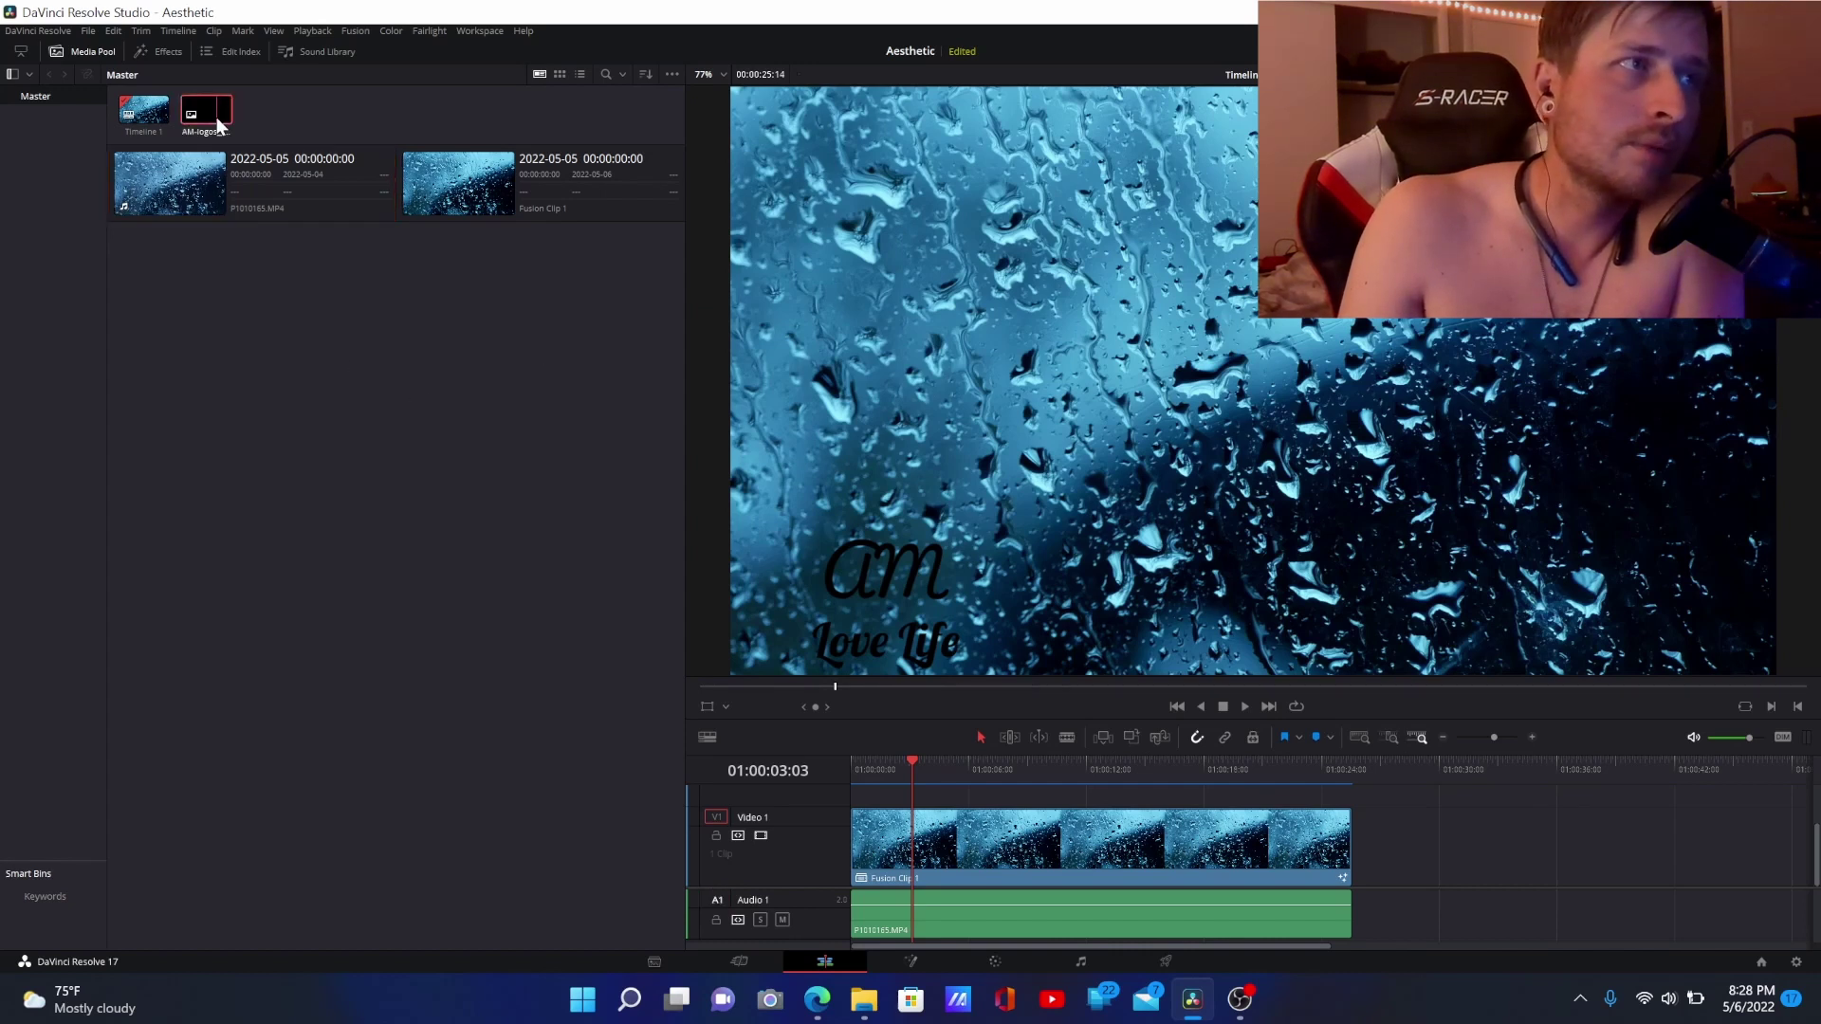
right_click(217, 126)
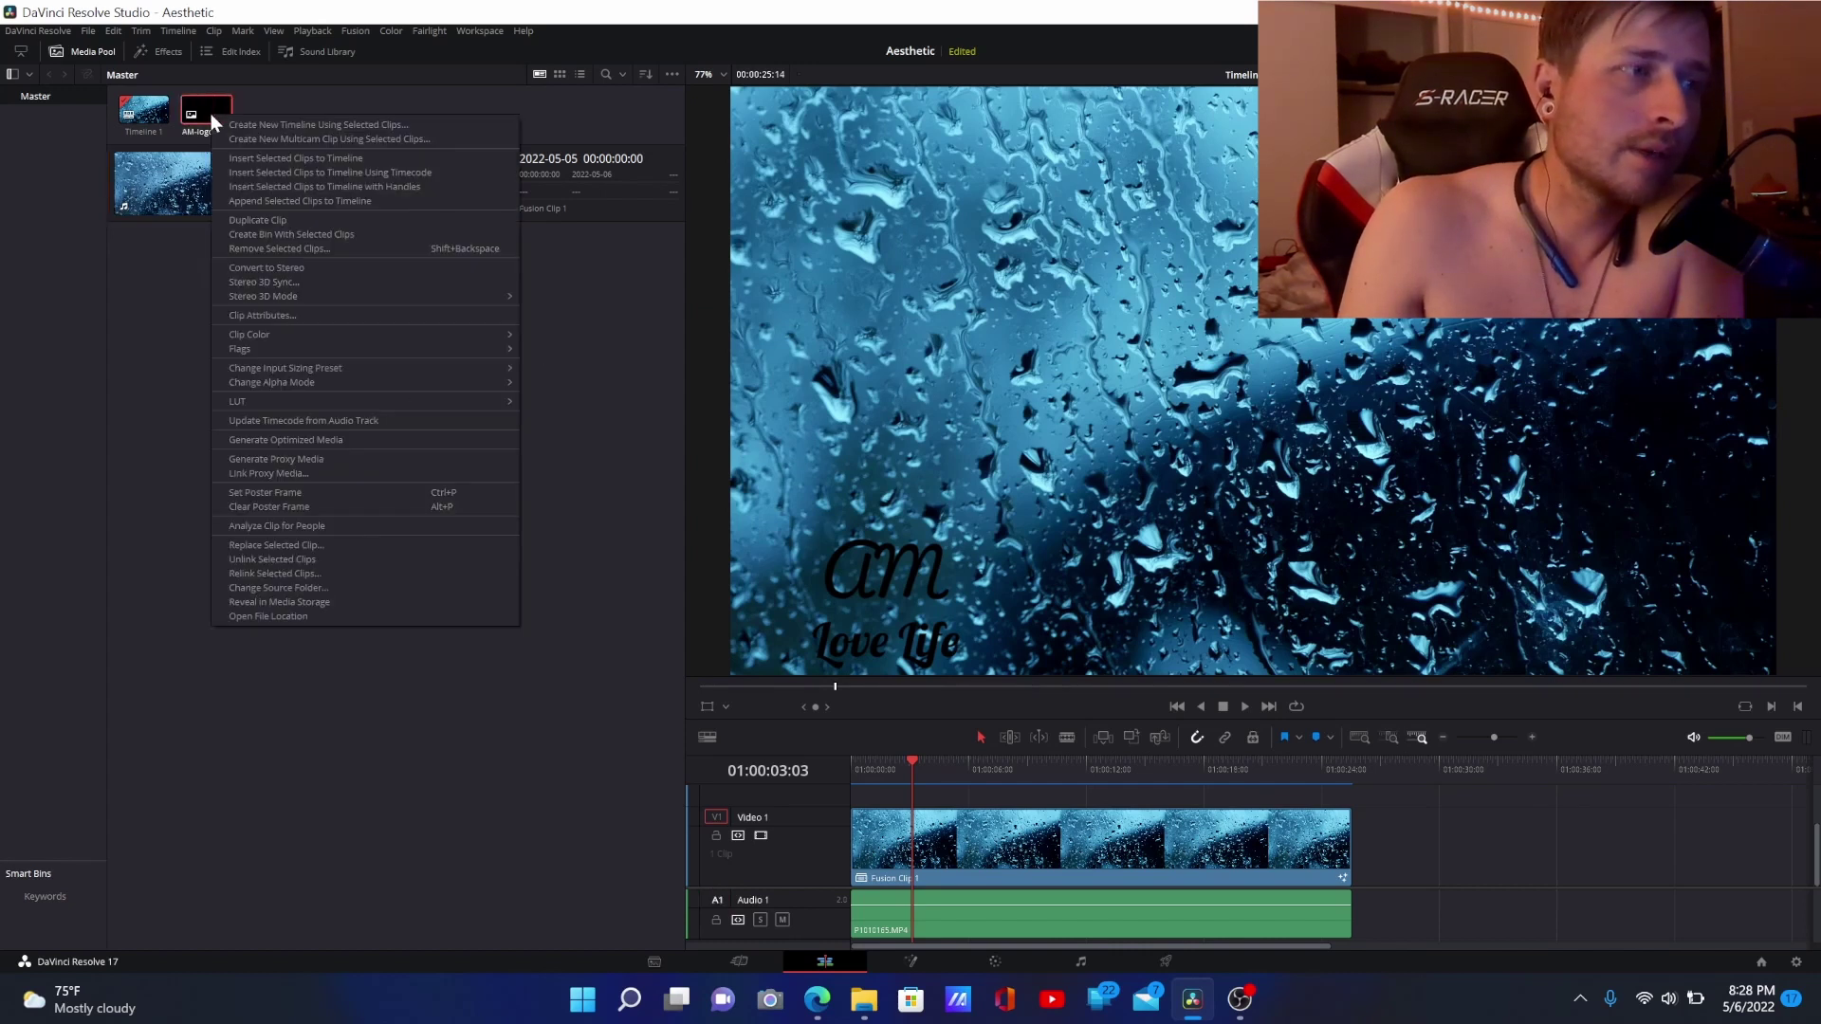
left_click(332, 573)
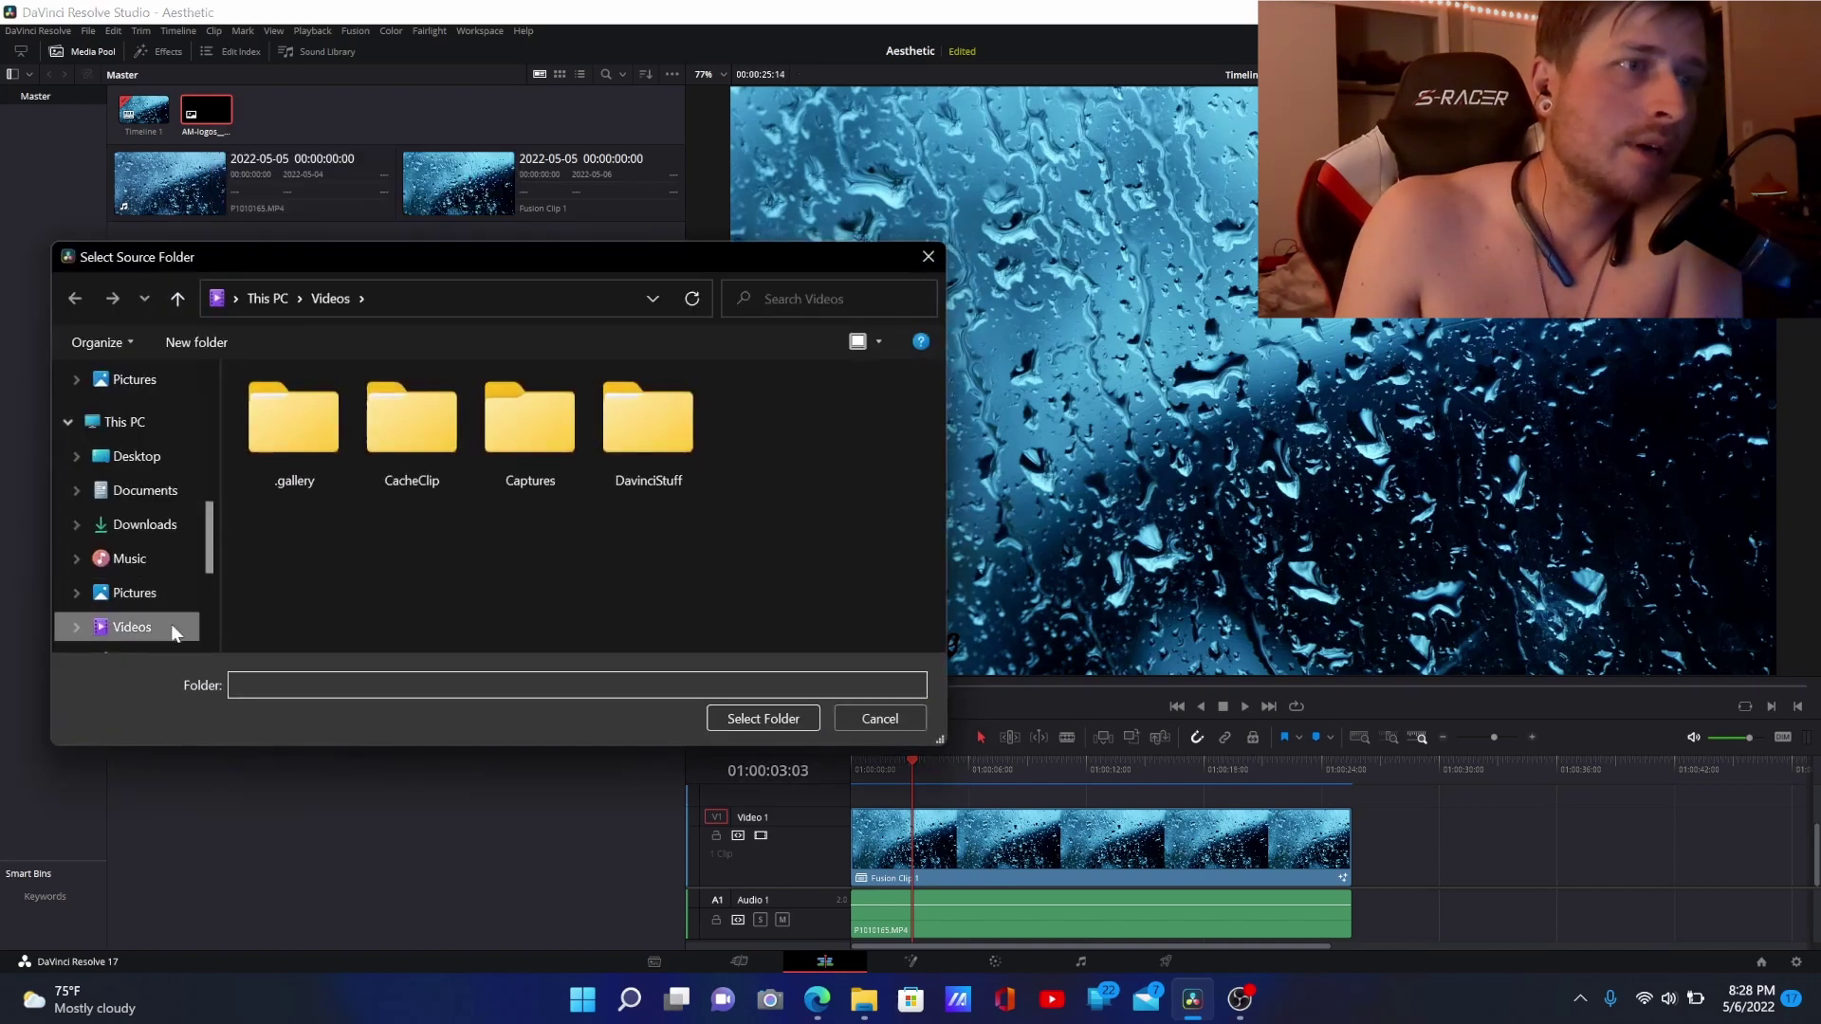
left_click(75, 592)
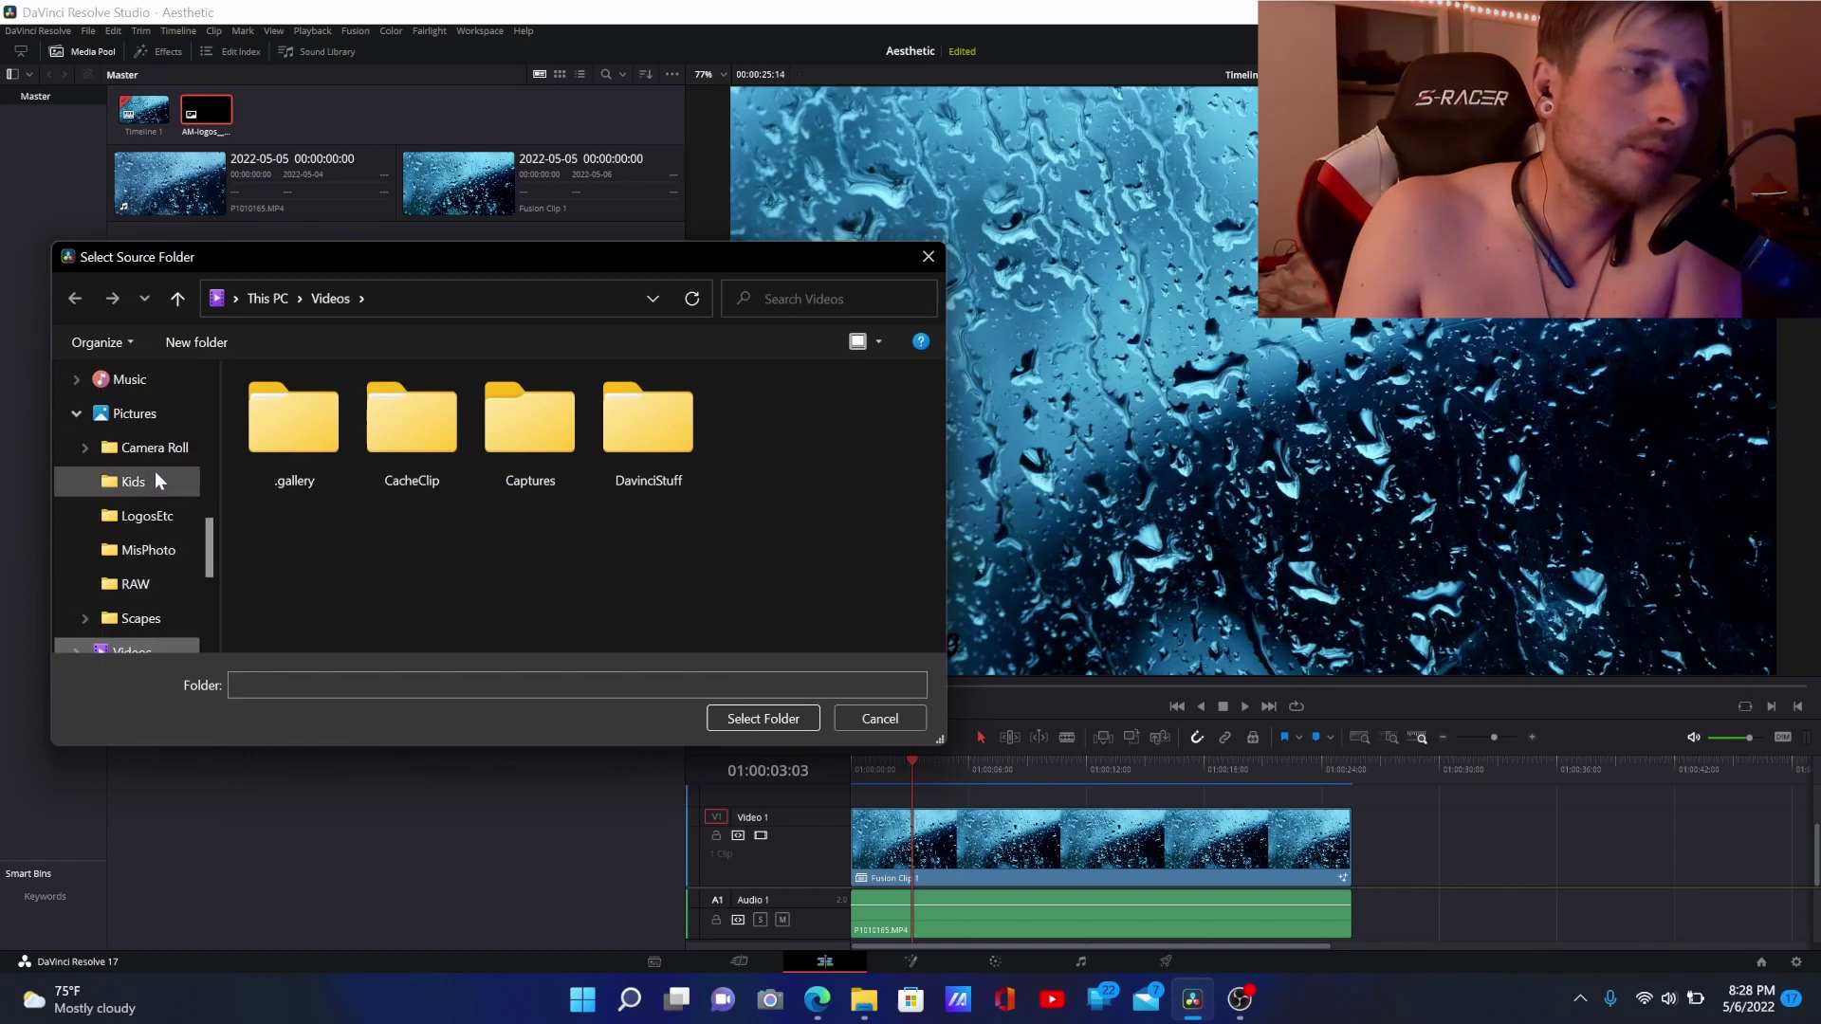
left_click(146, 516)
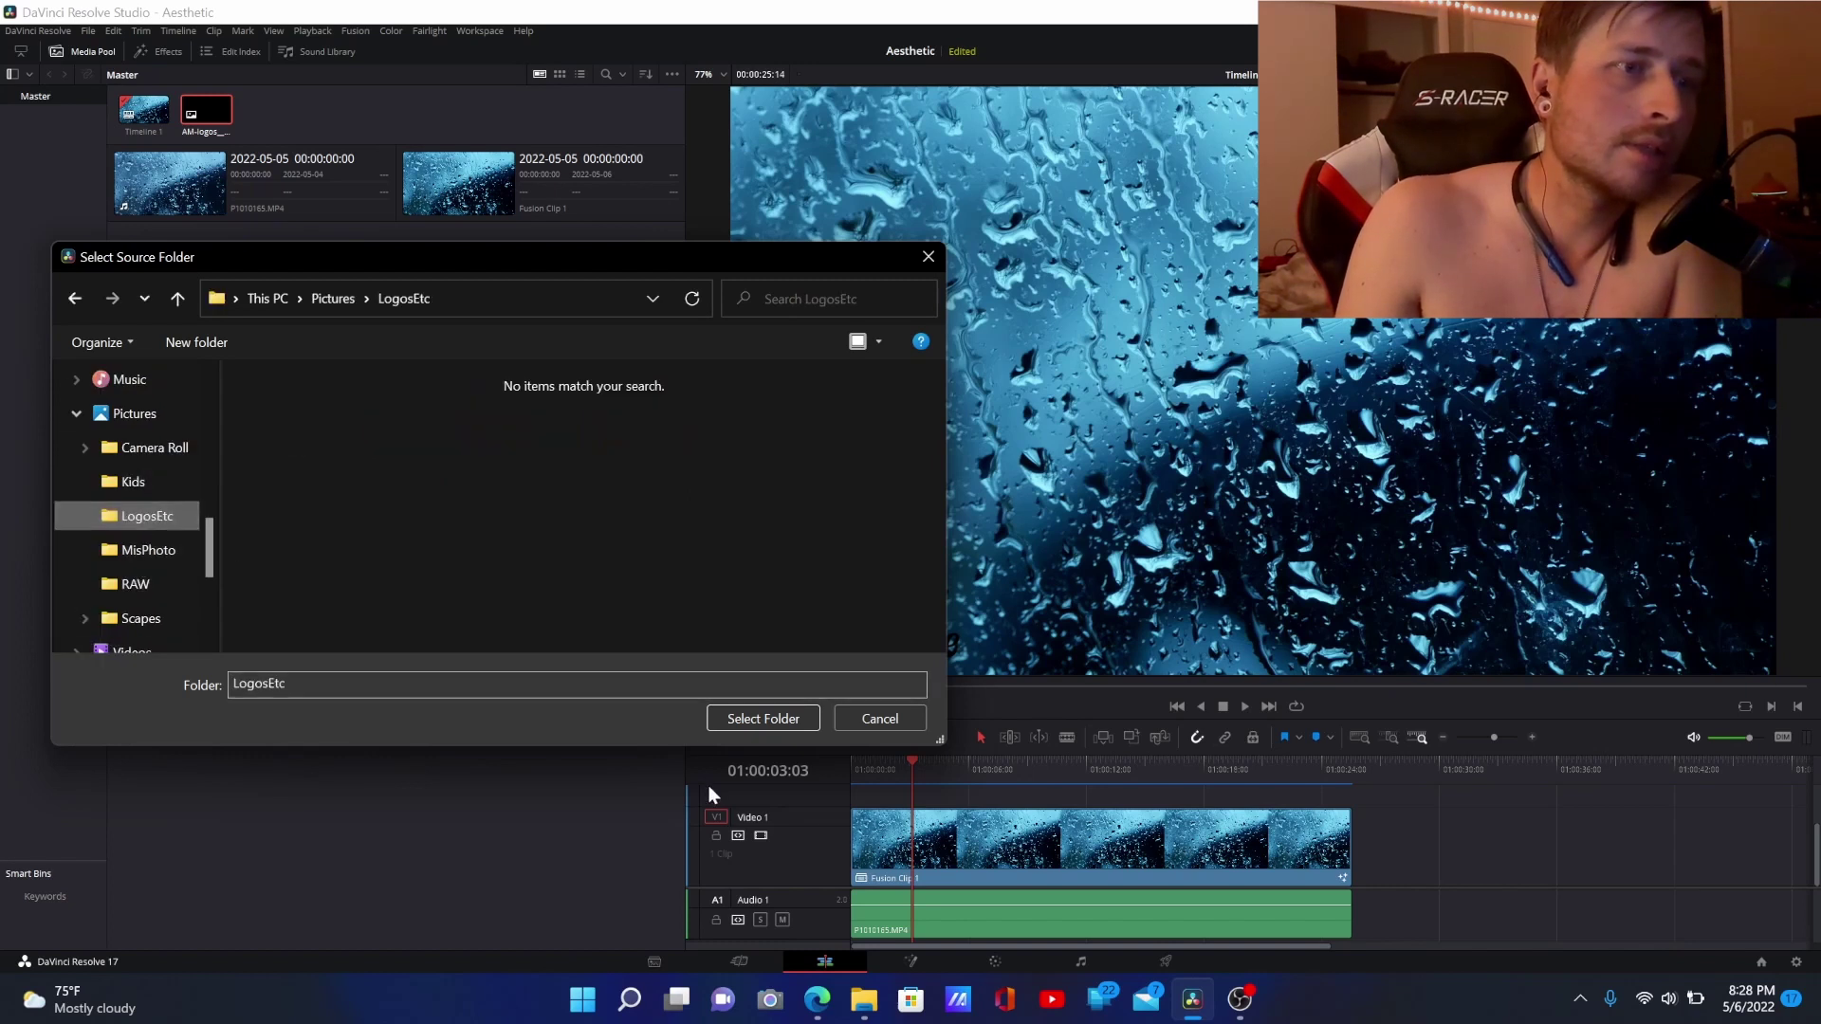
left_click(735, 719)
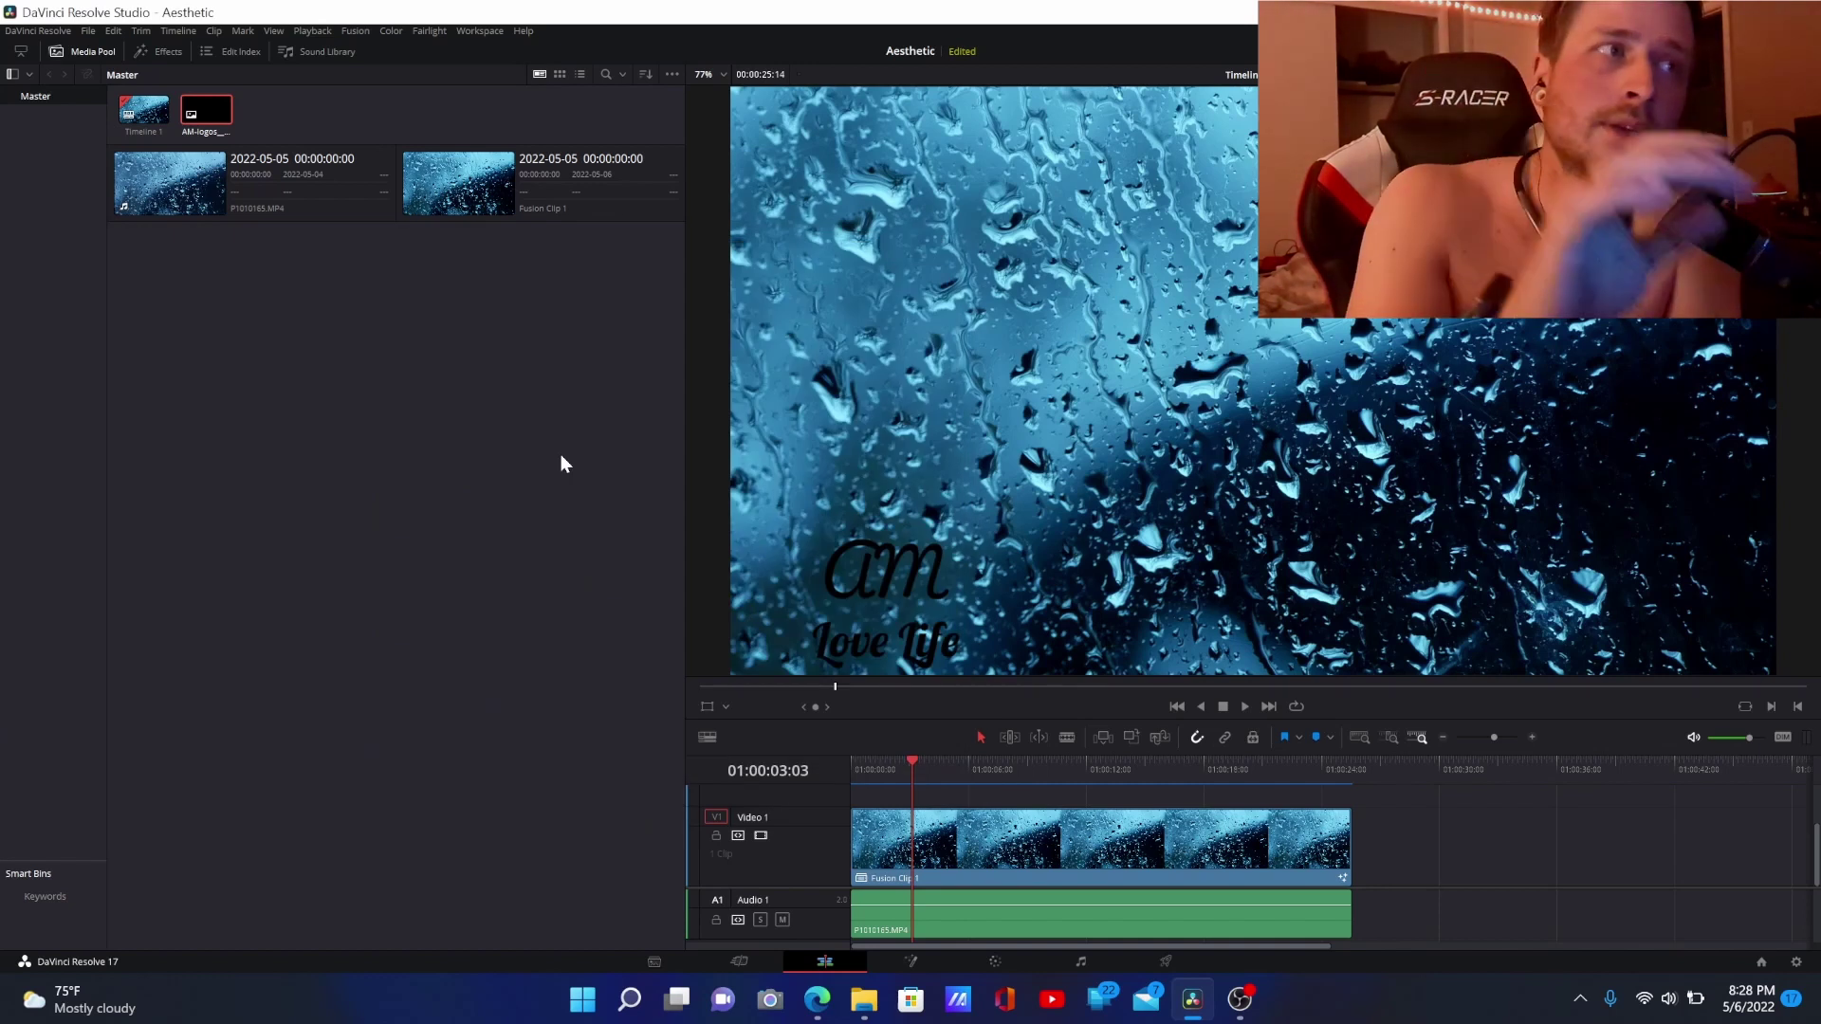
- Select the rain video clip in the Media Pool
left_click(168, 176)
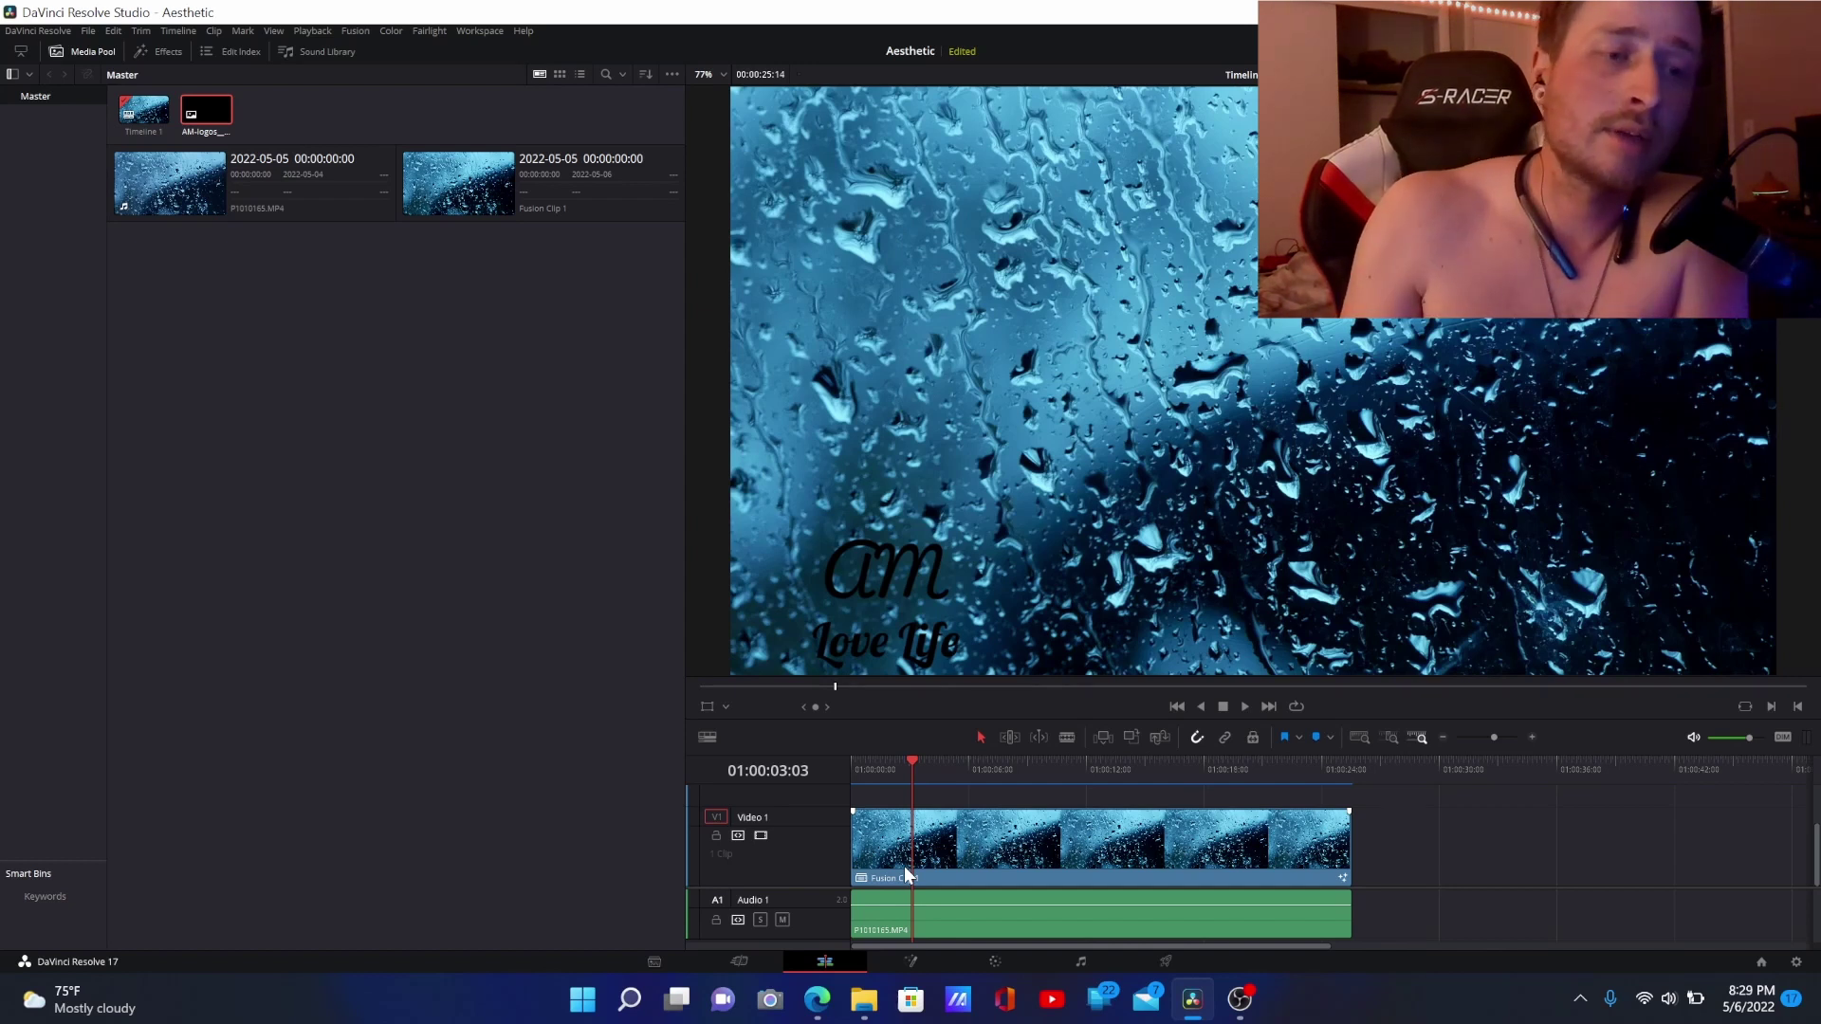
- Delete the rain clip's MediaOut1 node in Fusion, then view the black Edit viewer
left_click(912, 964)
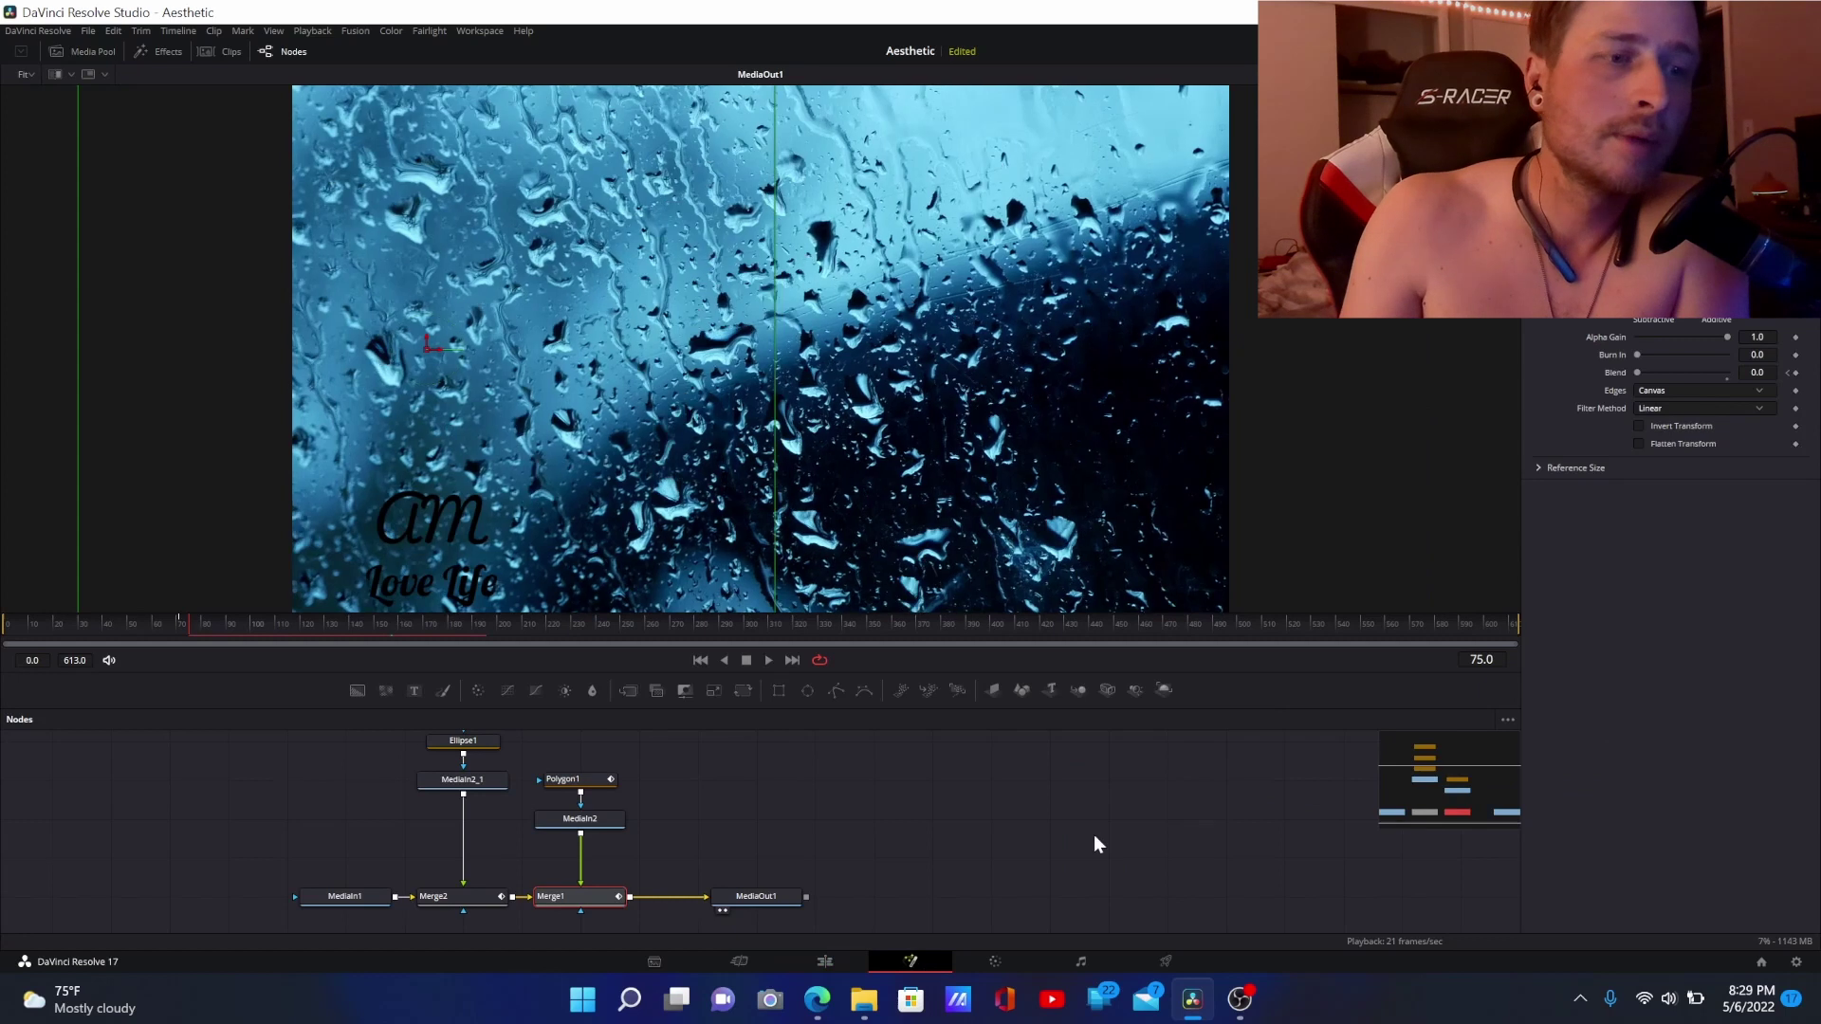
left_click_drag(775, 901, 835, 901)
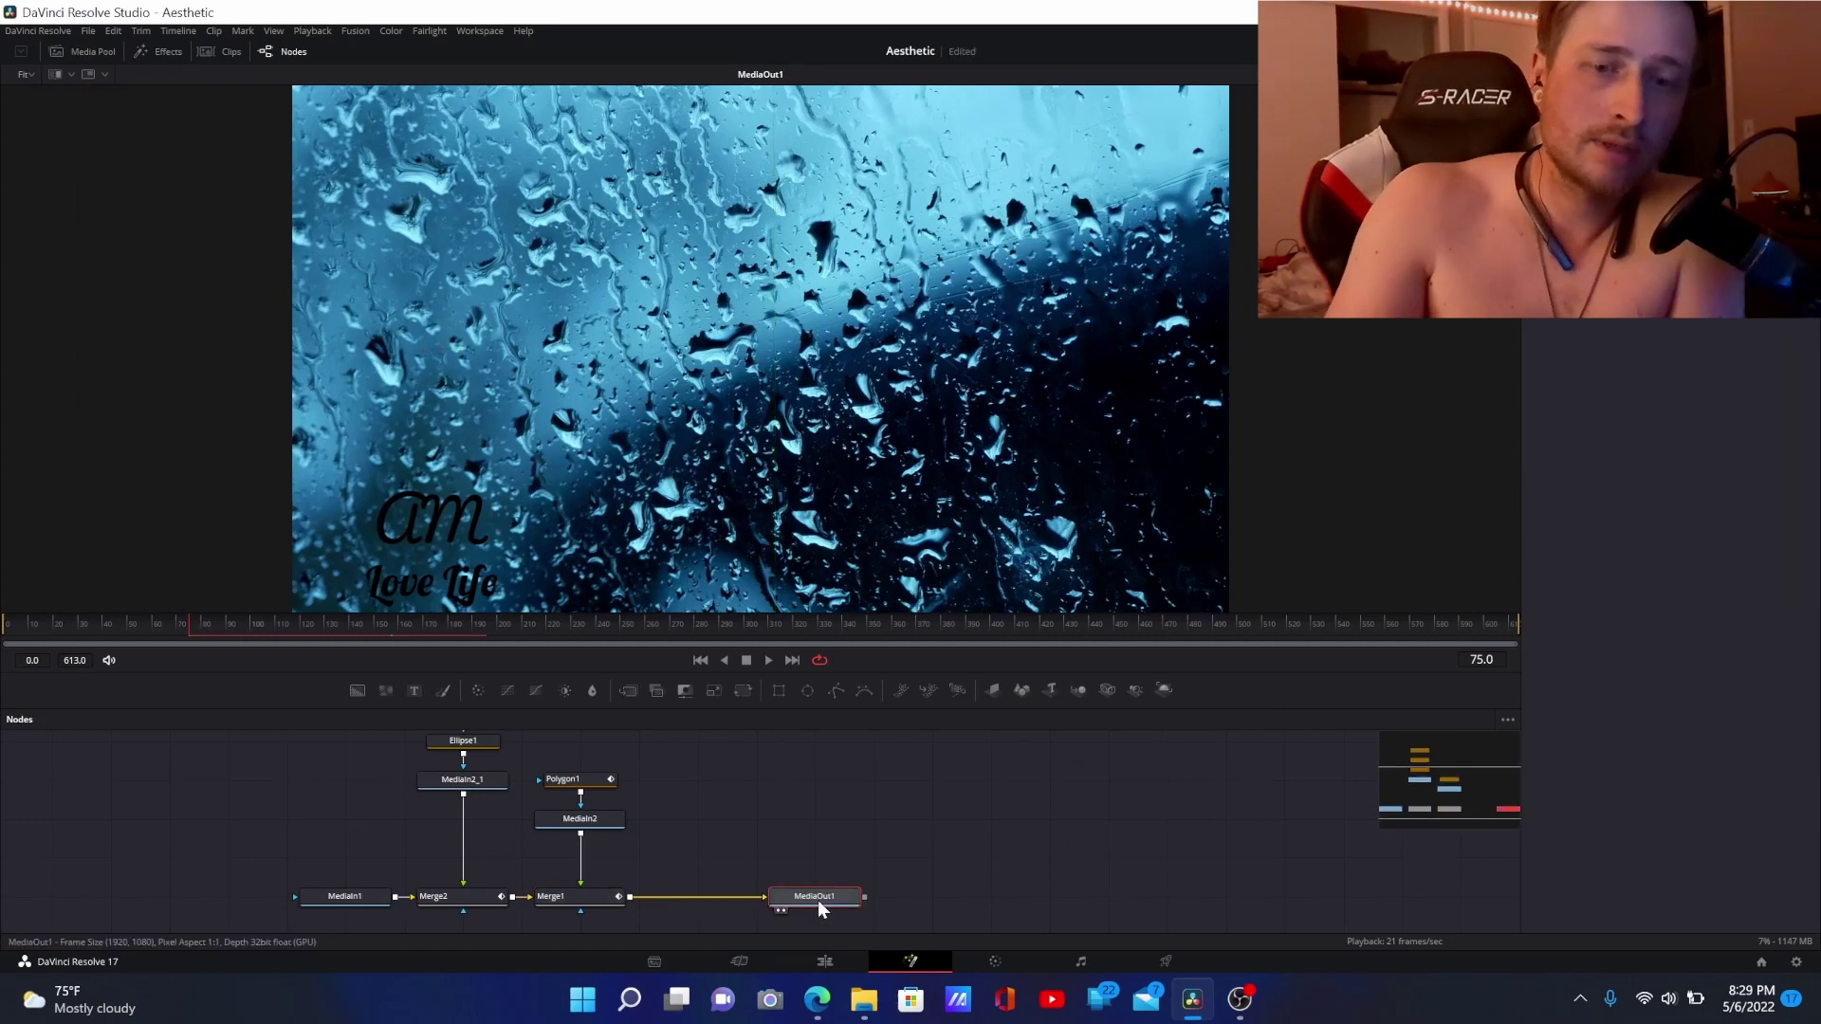
mouse_move(808, 897)
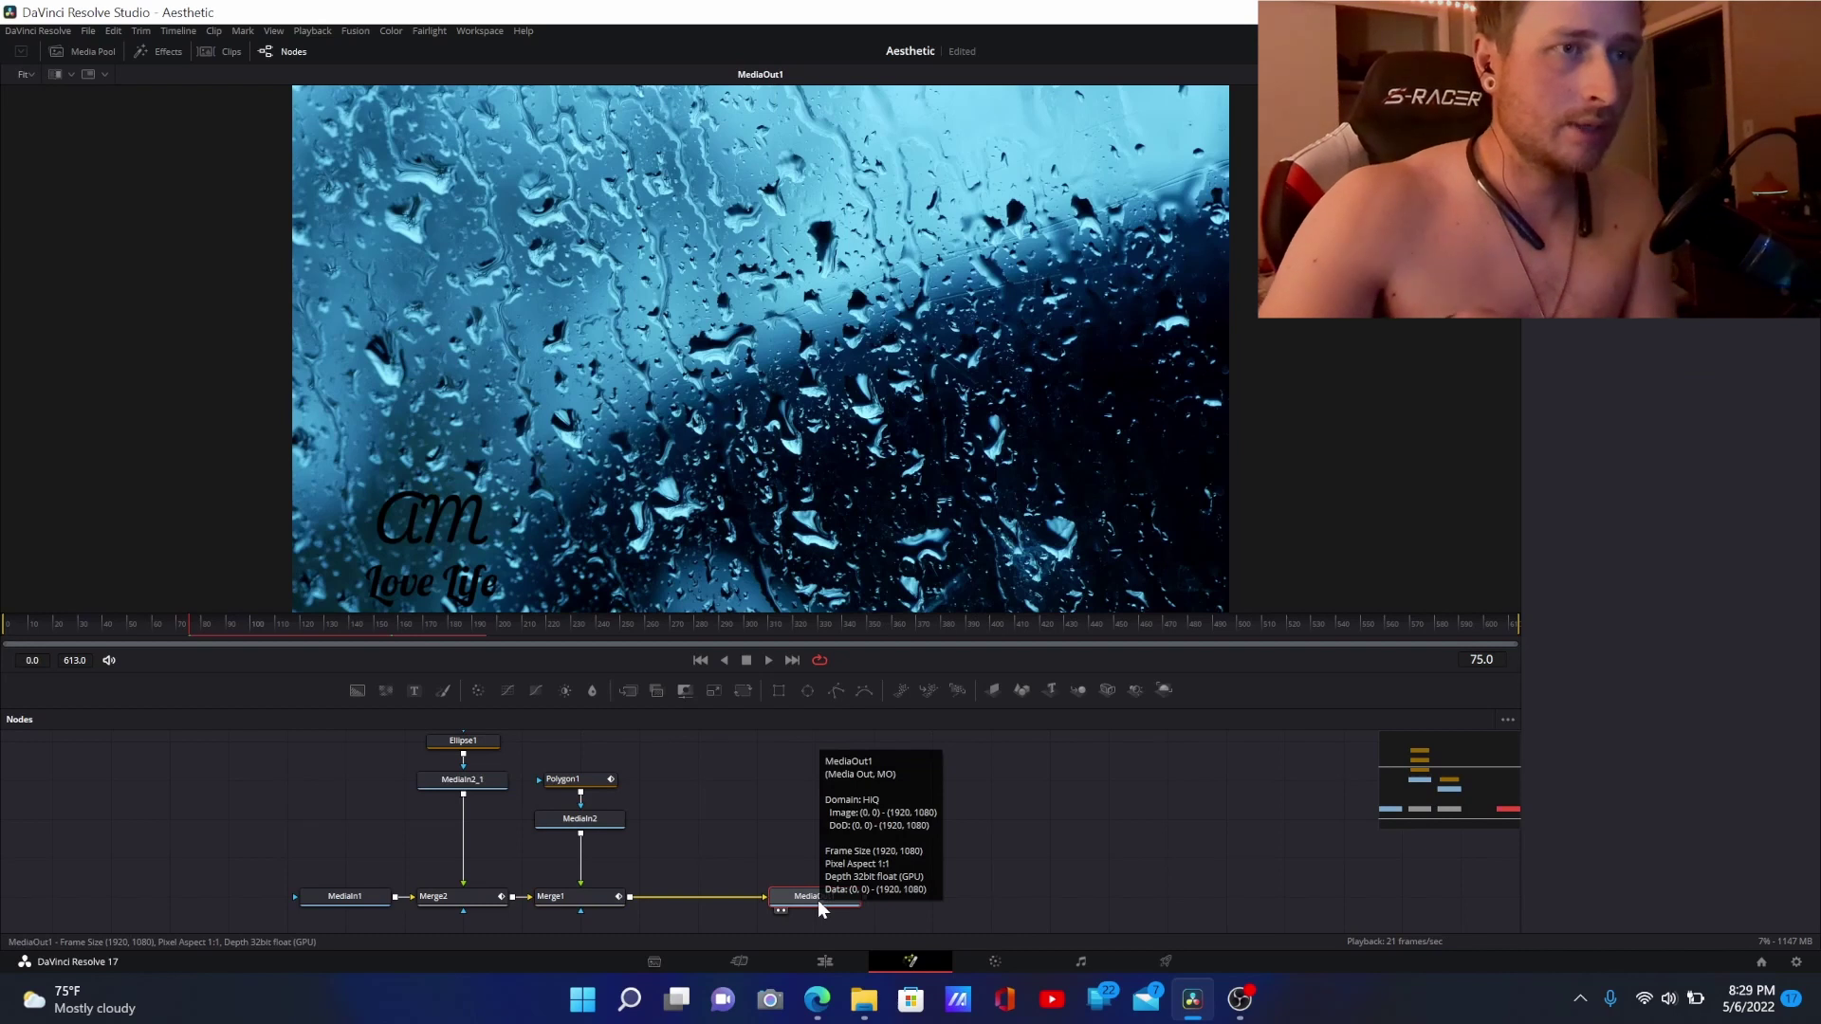
key("Delete")
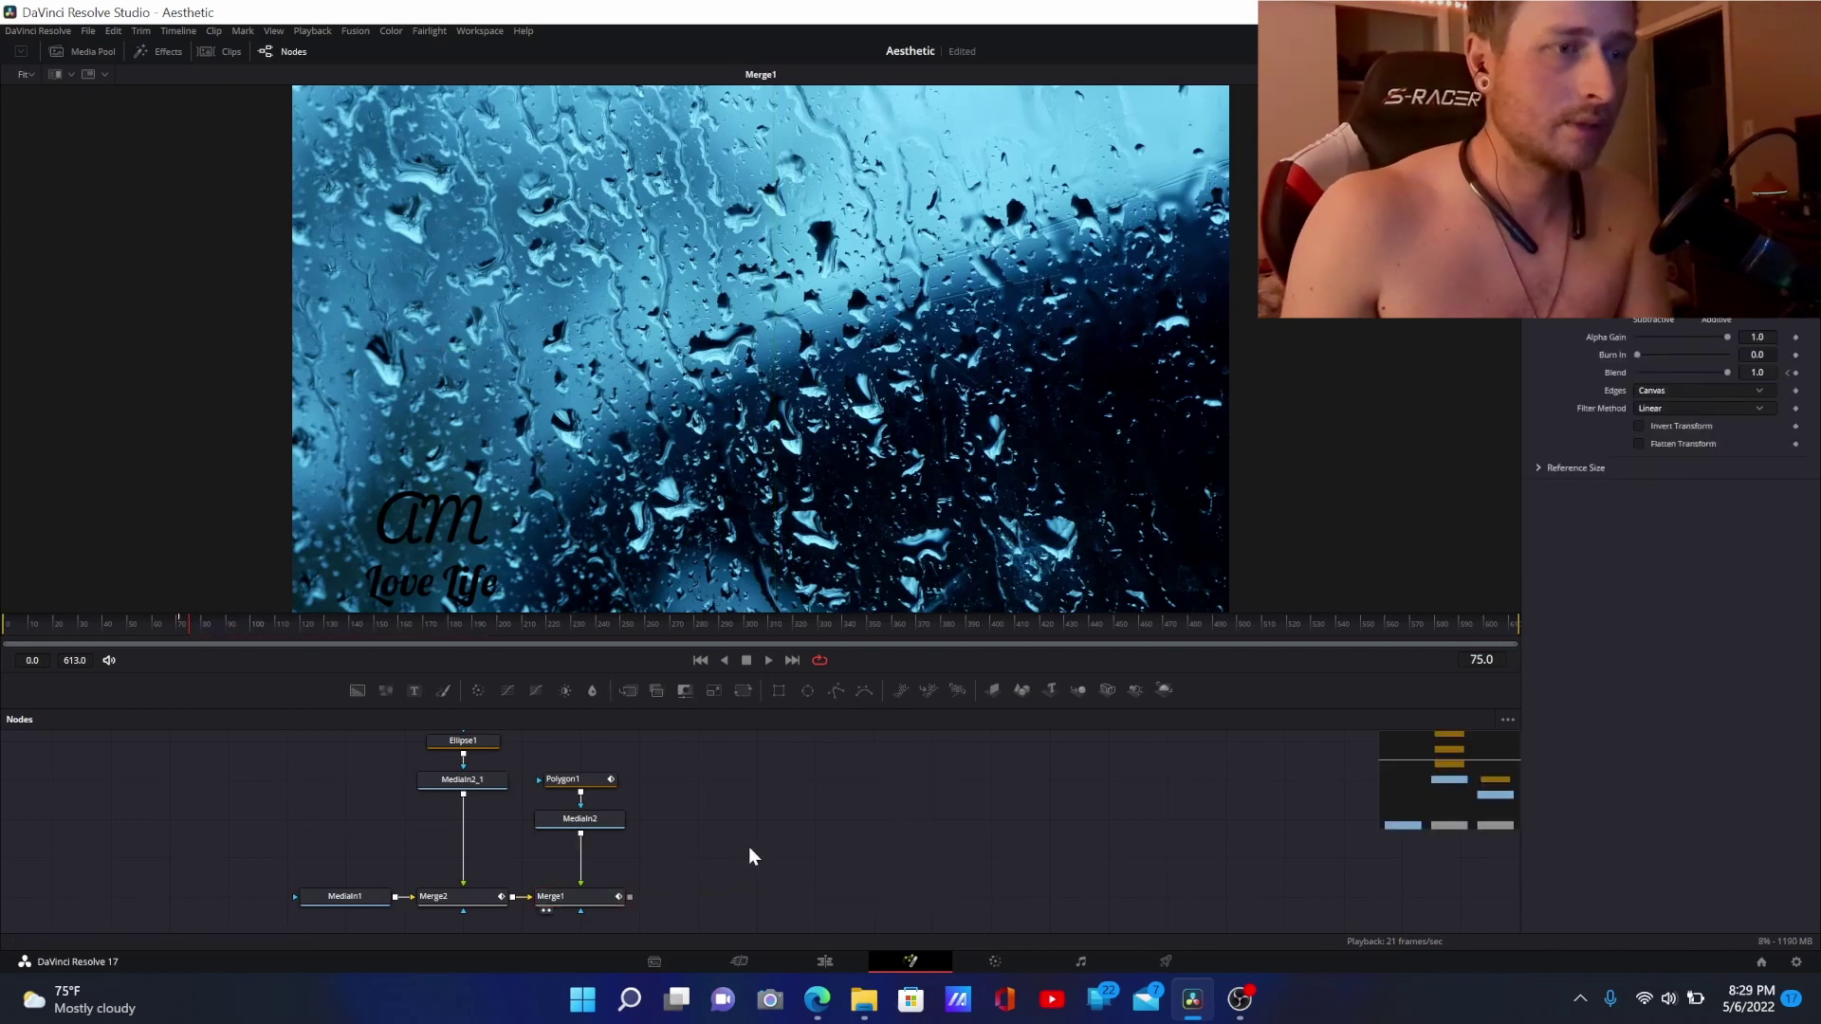
key("F1")
key("alt+Tab")
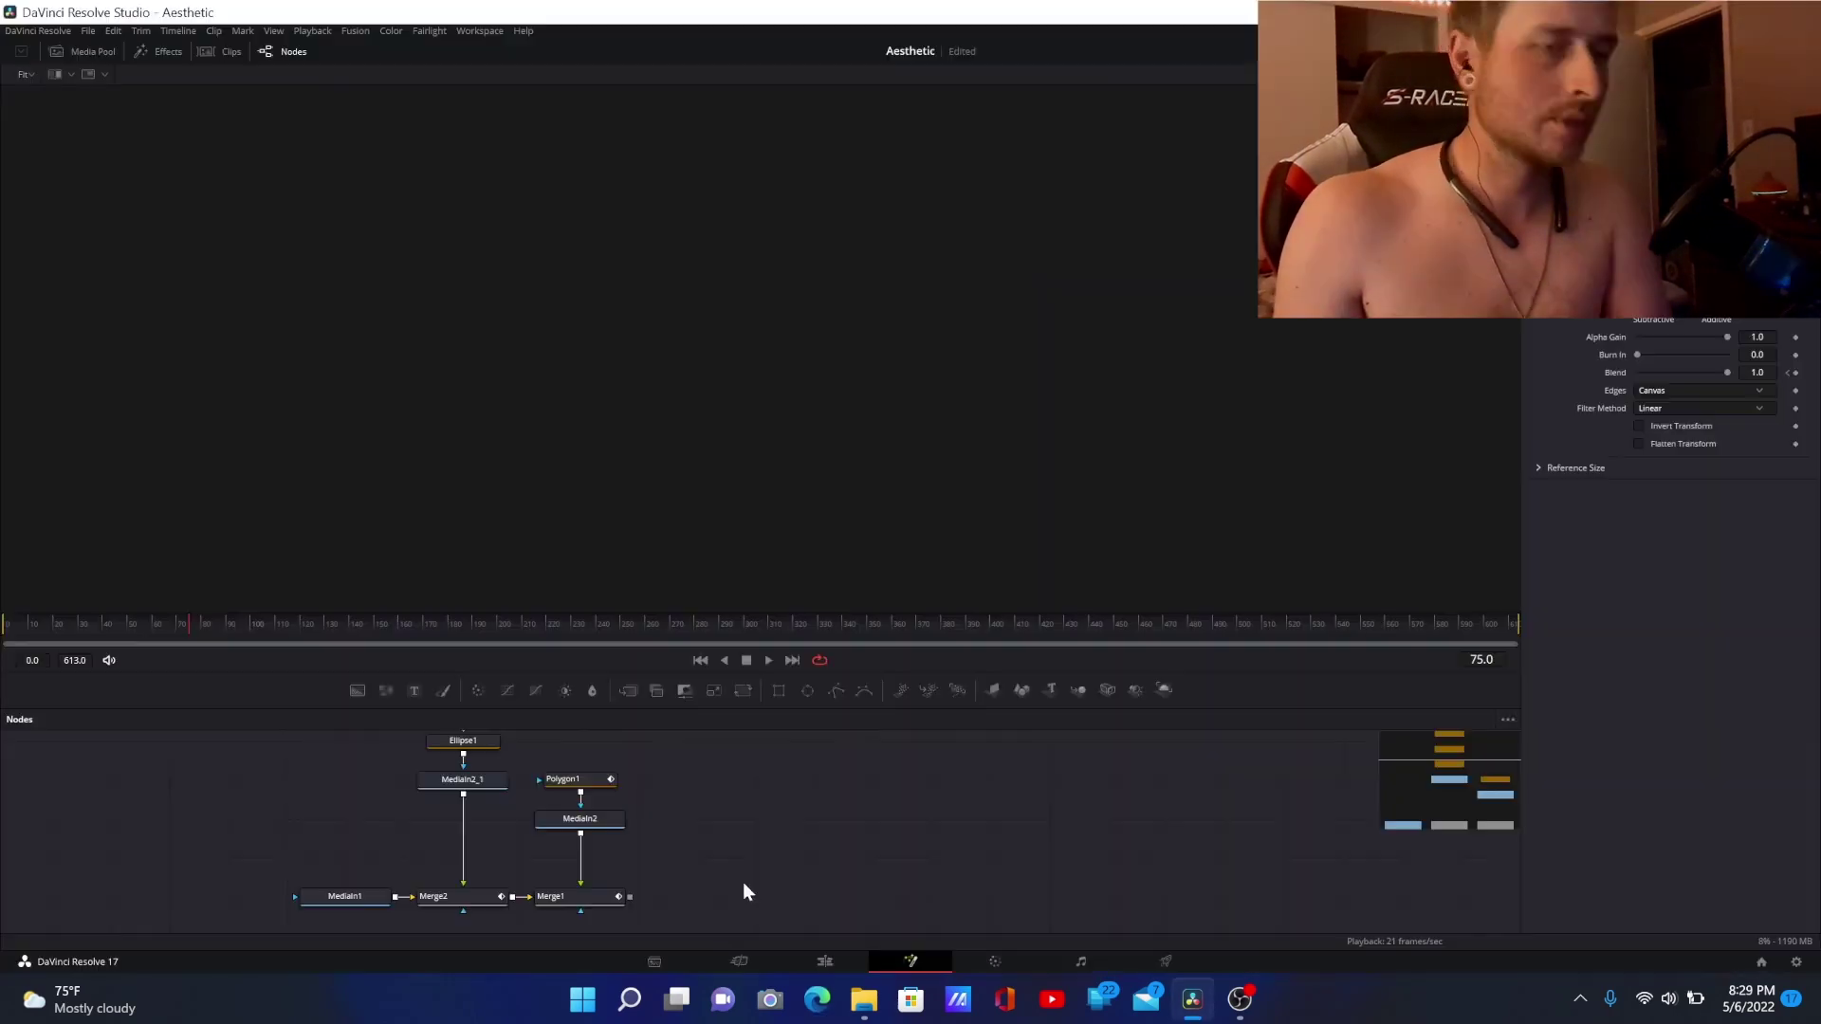
left_click(822, 972)
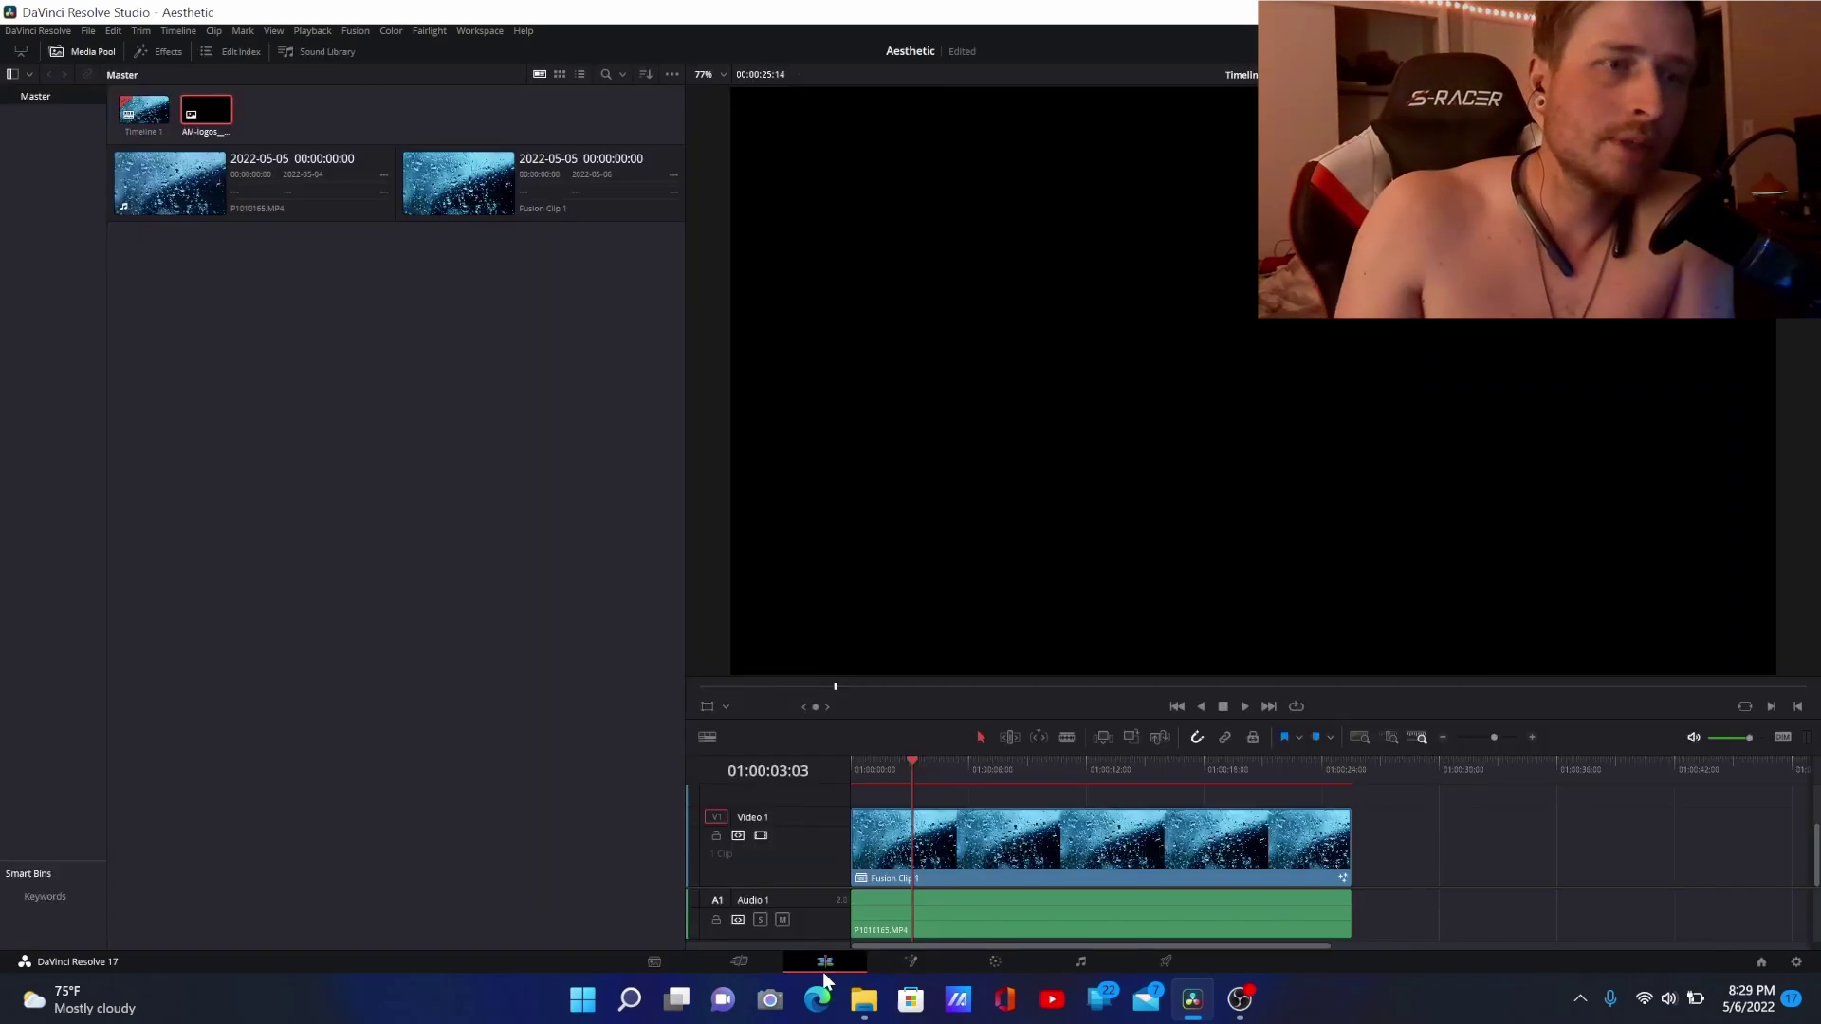
- Add a new MediaOut1 node after Merge1 and check rain with the AM logo
left_click(912, 964)
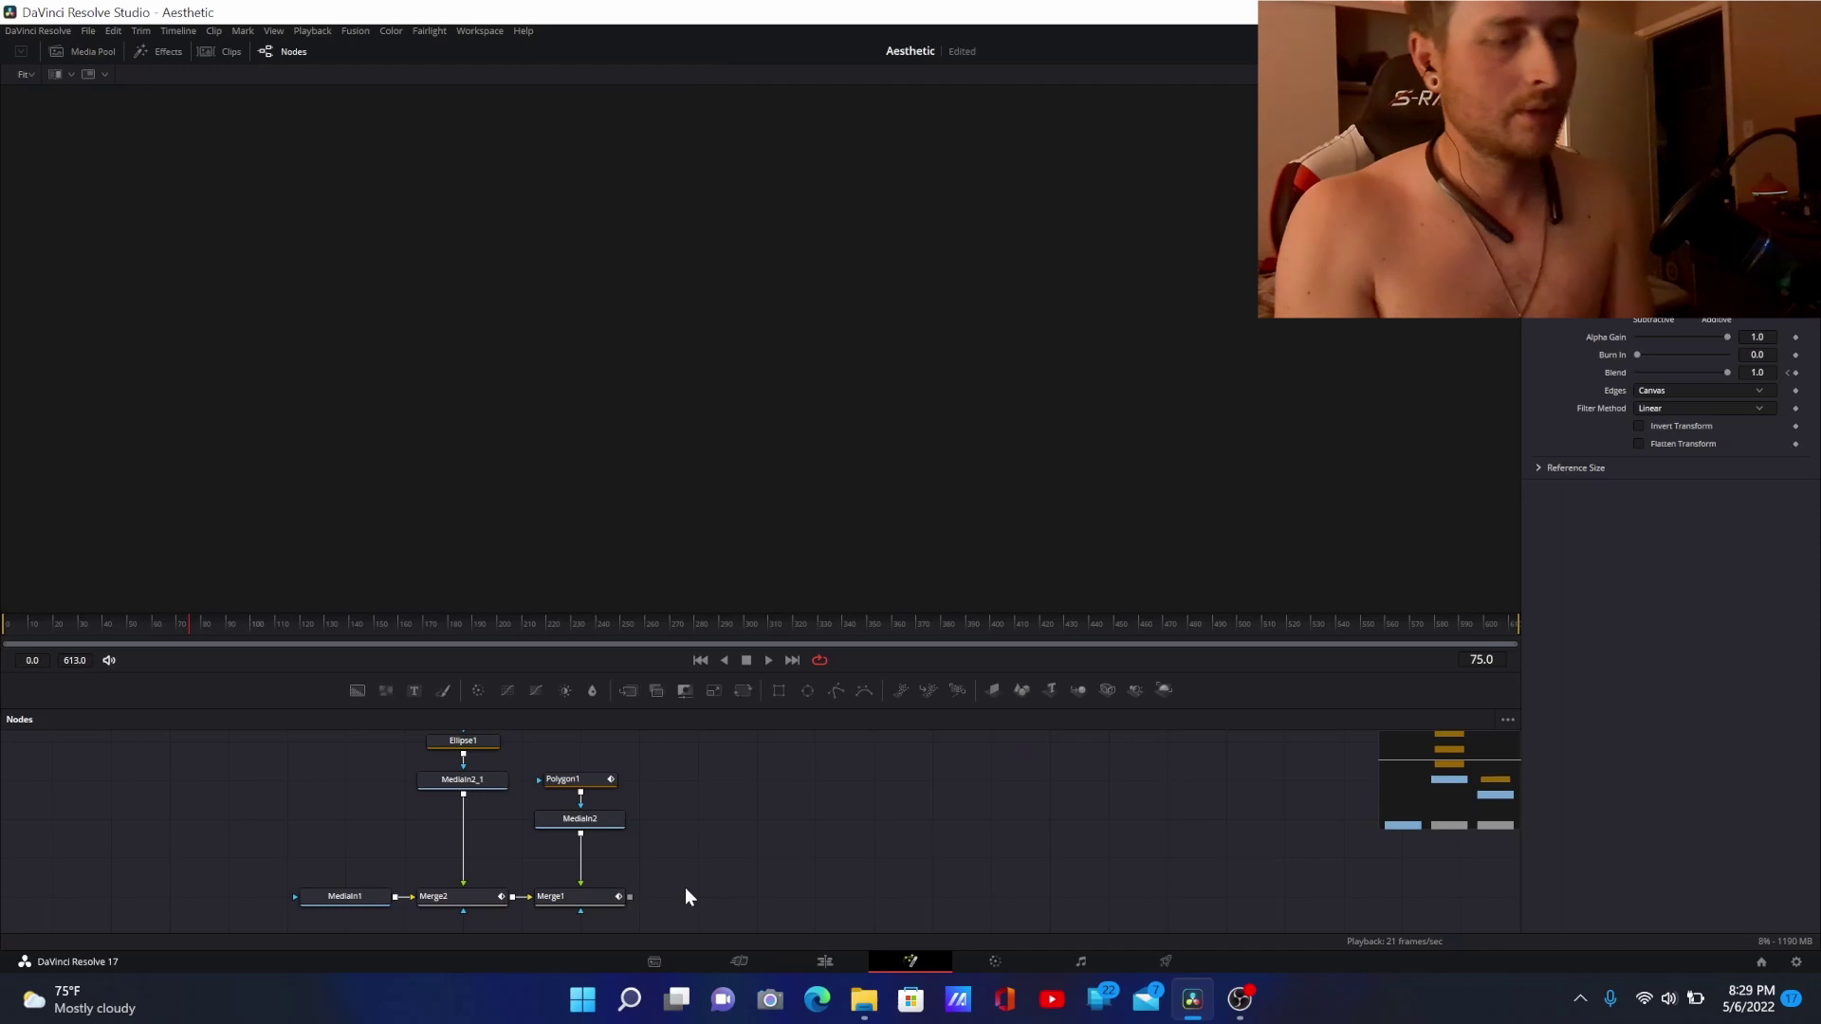
key("shift+space")
type("Media Out")
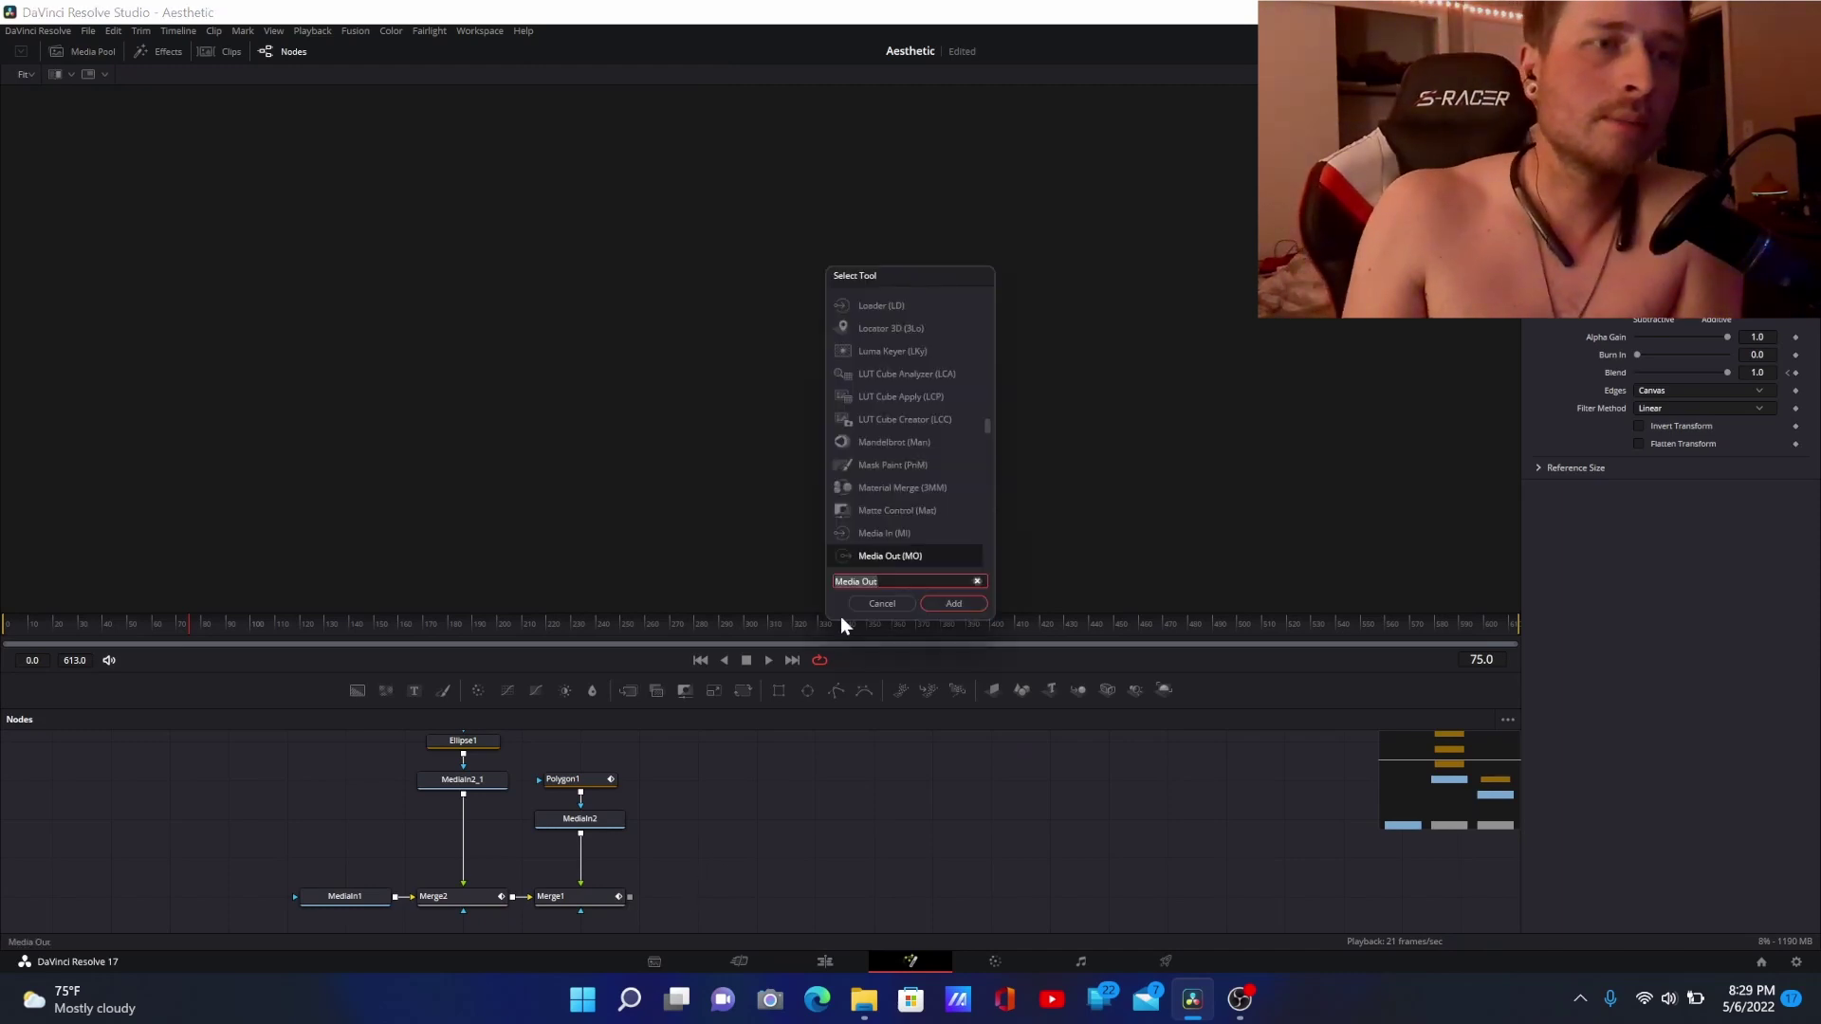
left_click(952, 606)
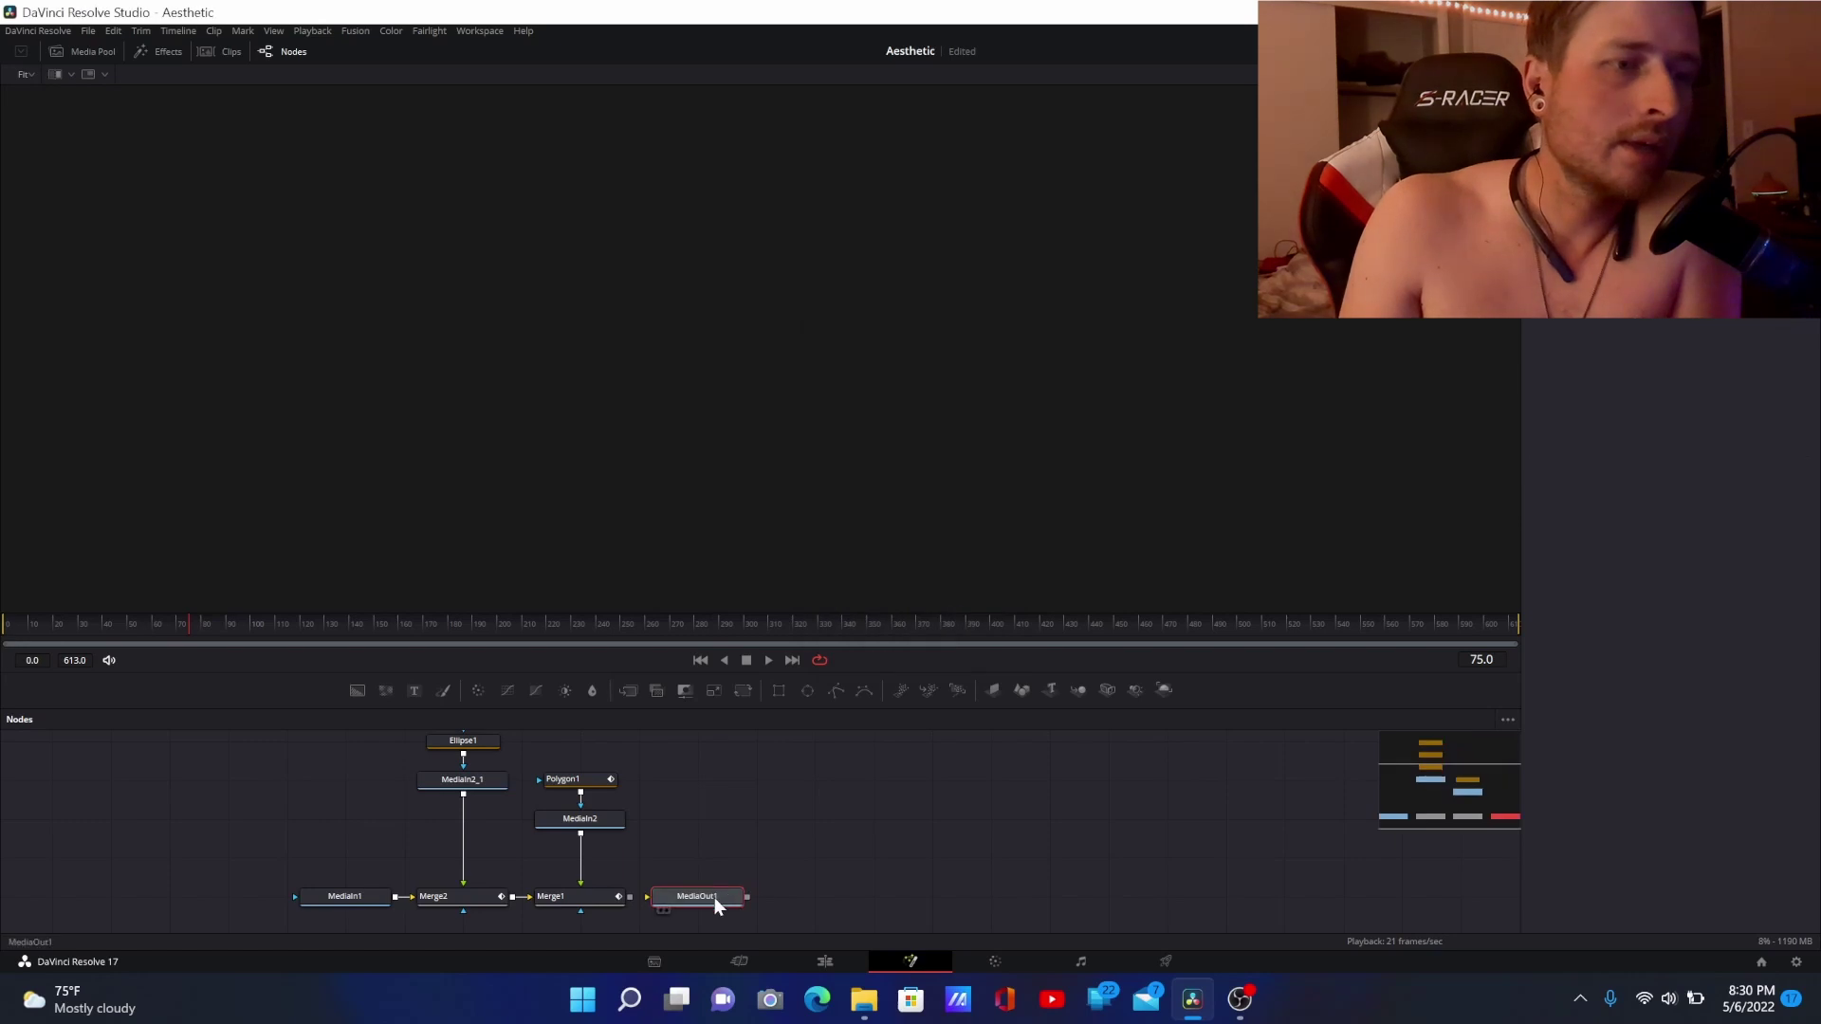
left_click_drag(715, 900, 753, 899)
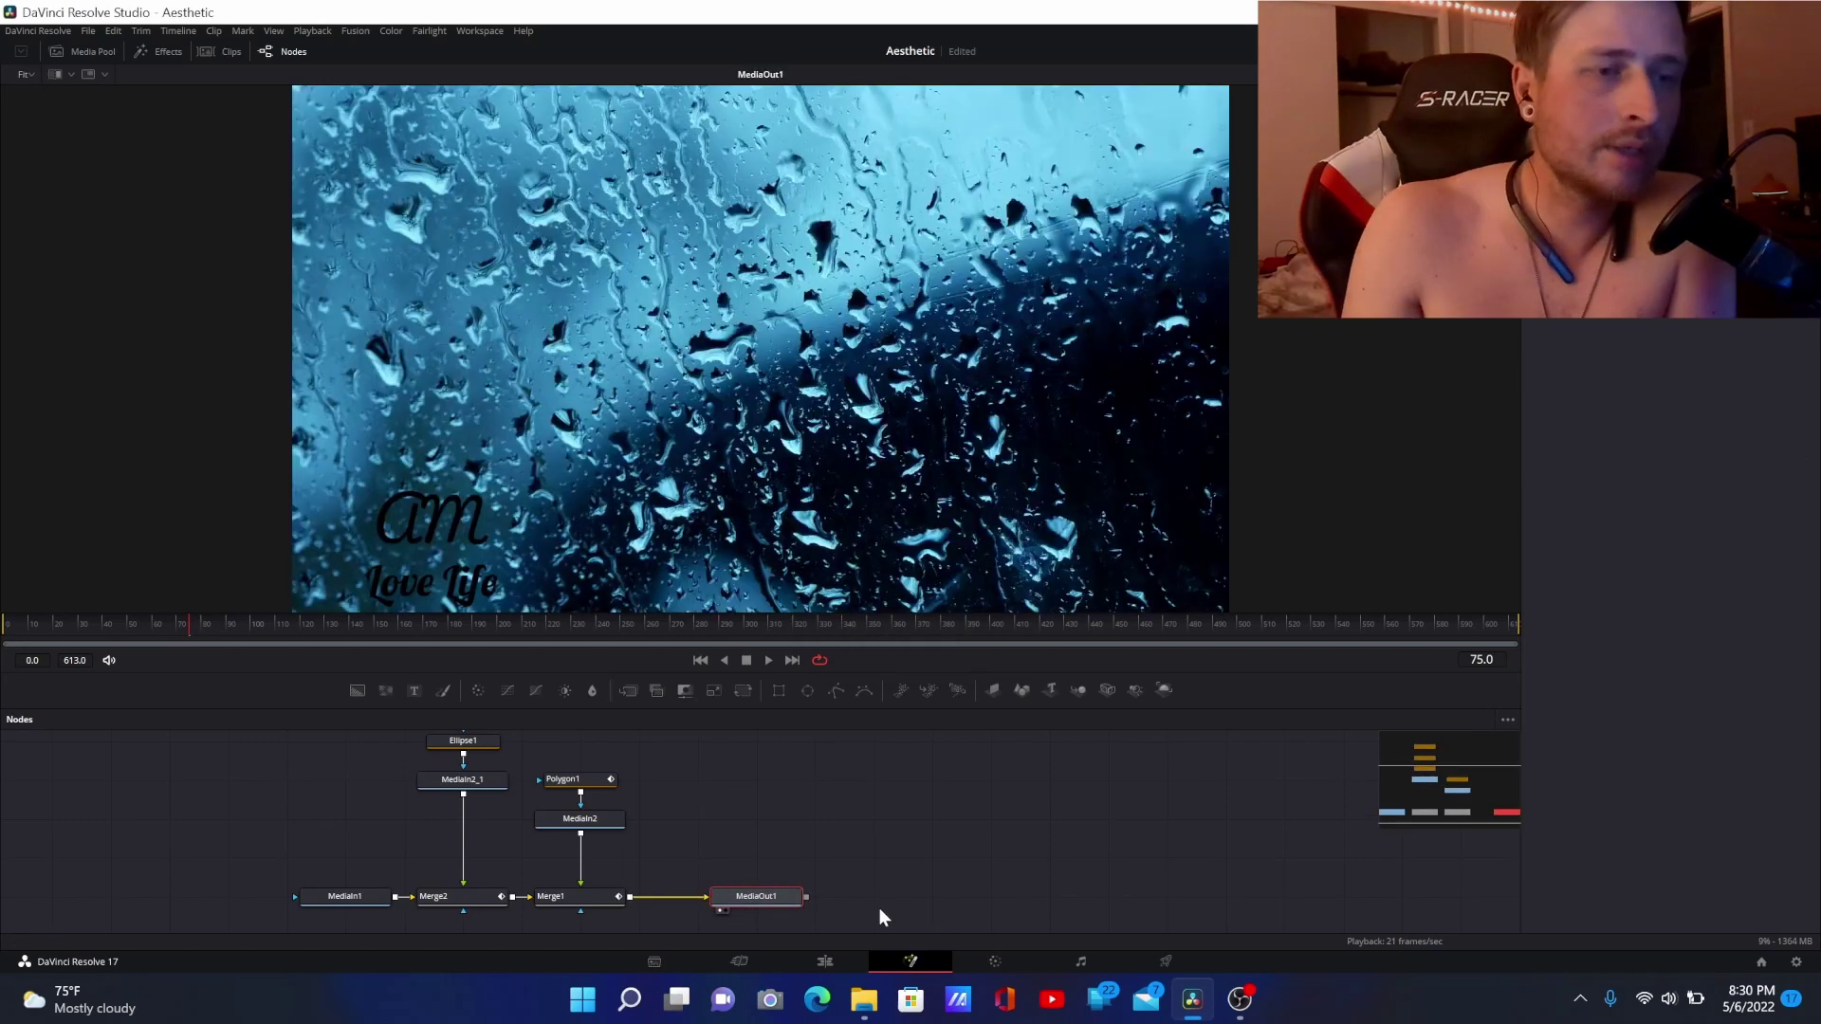
left_click(823, 961)
left_click_drag(911, 761, 910, 768)
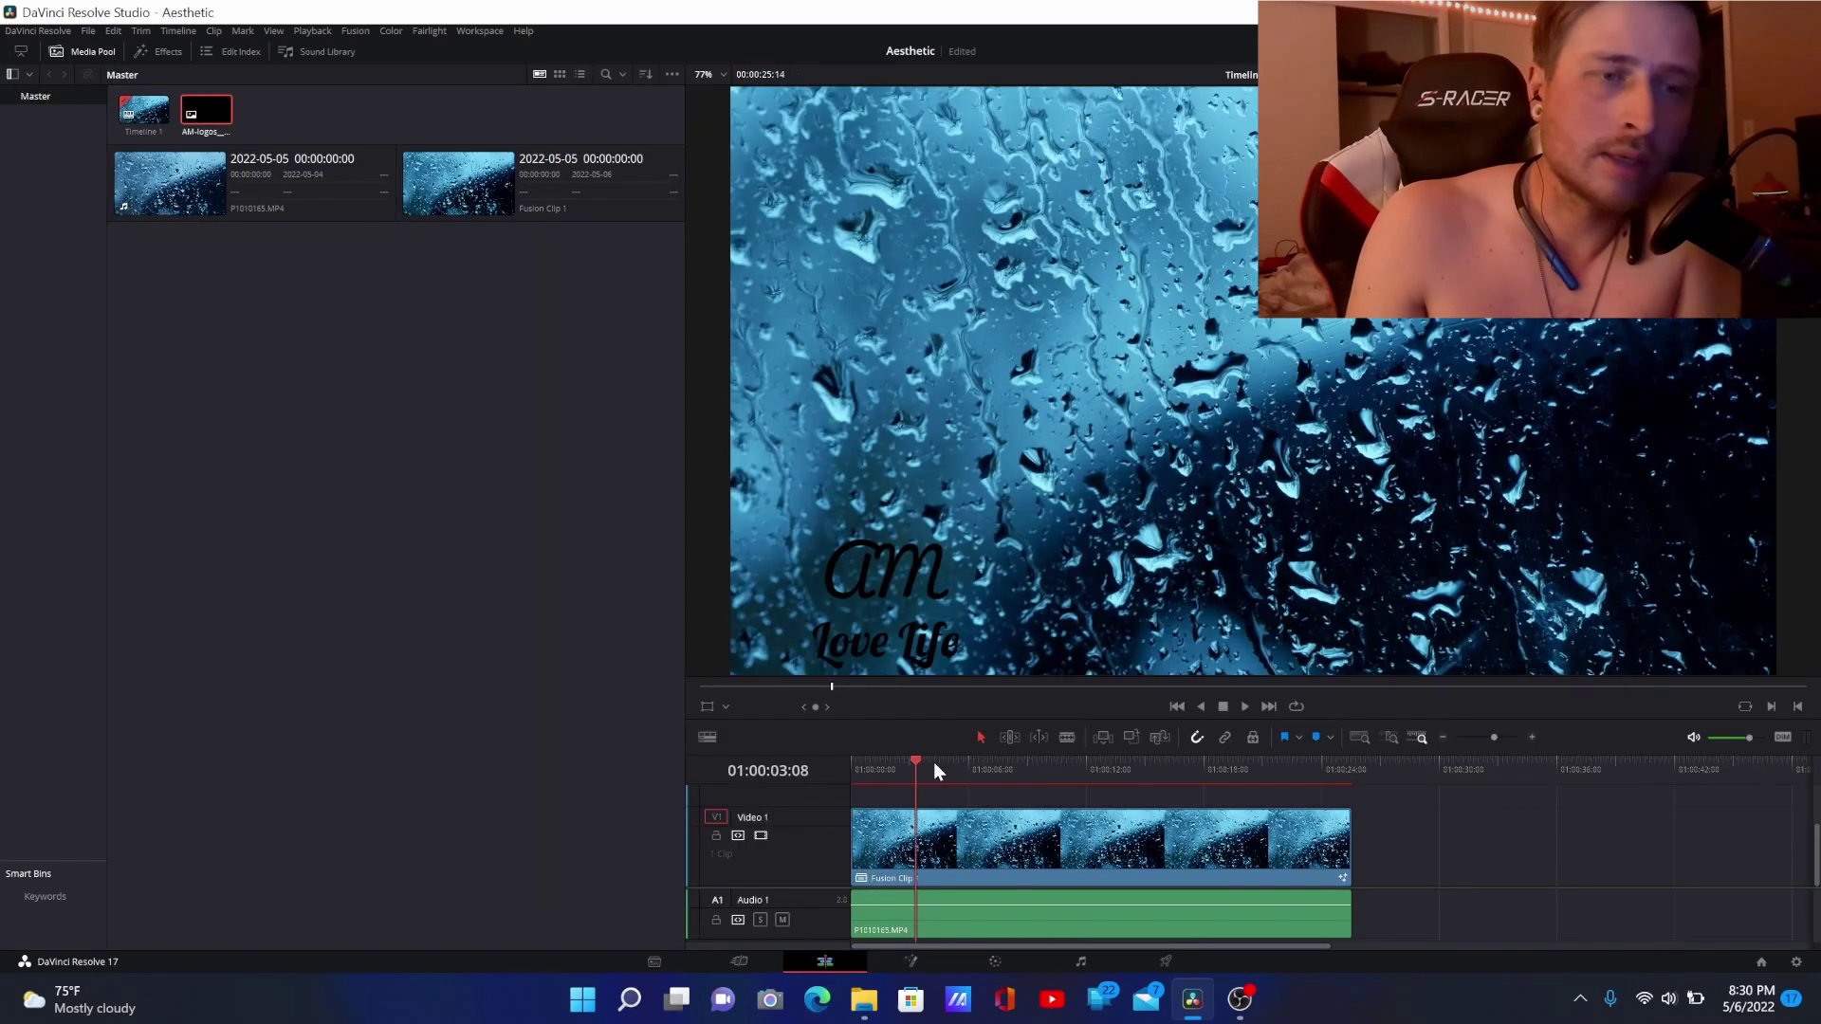